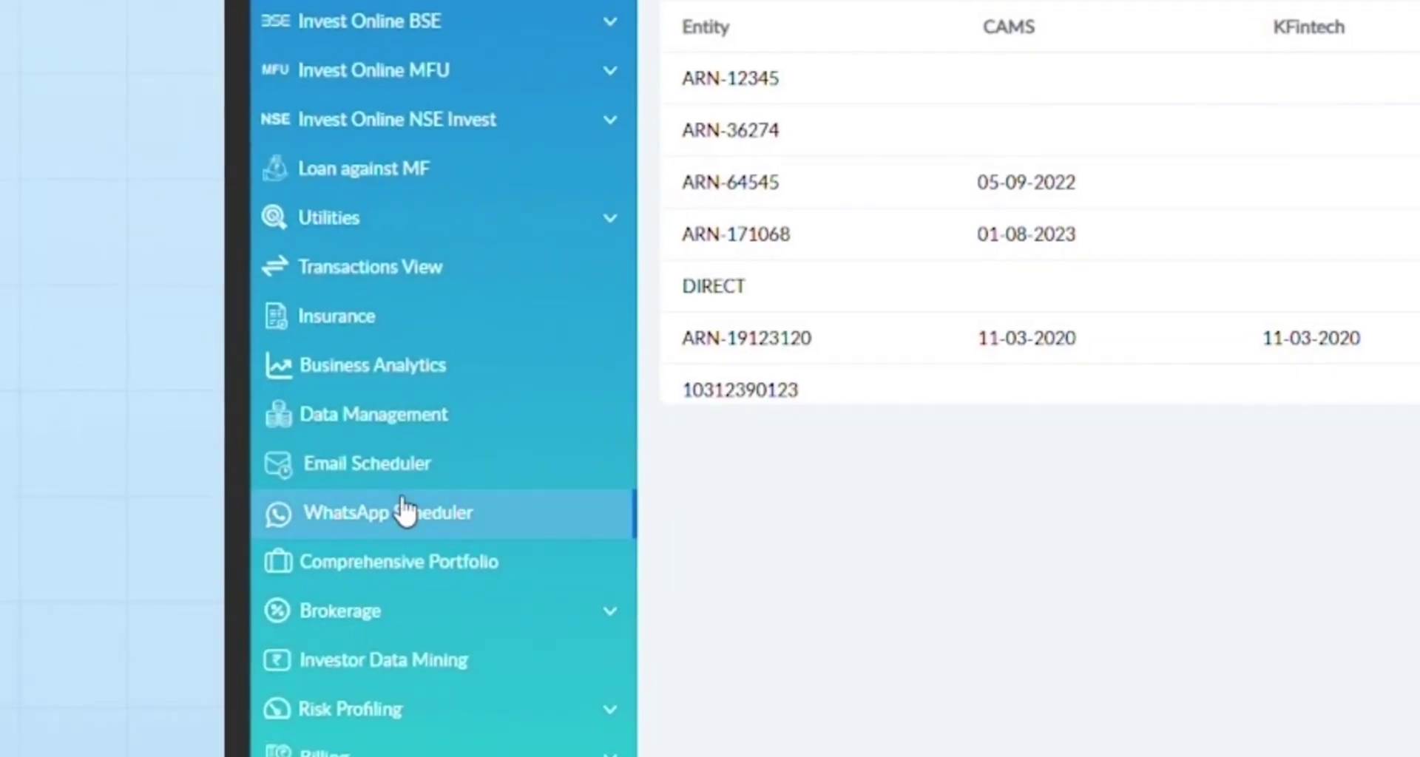
# Show the WhatsApp Scheduler's Templates list, including Capital Gain Realized and Portfolio Valuation.
pyautogui.click(405, 510)
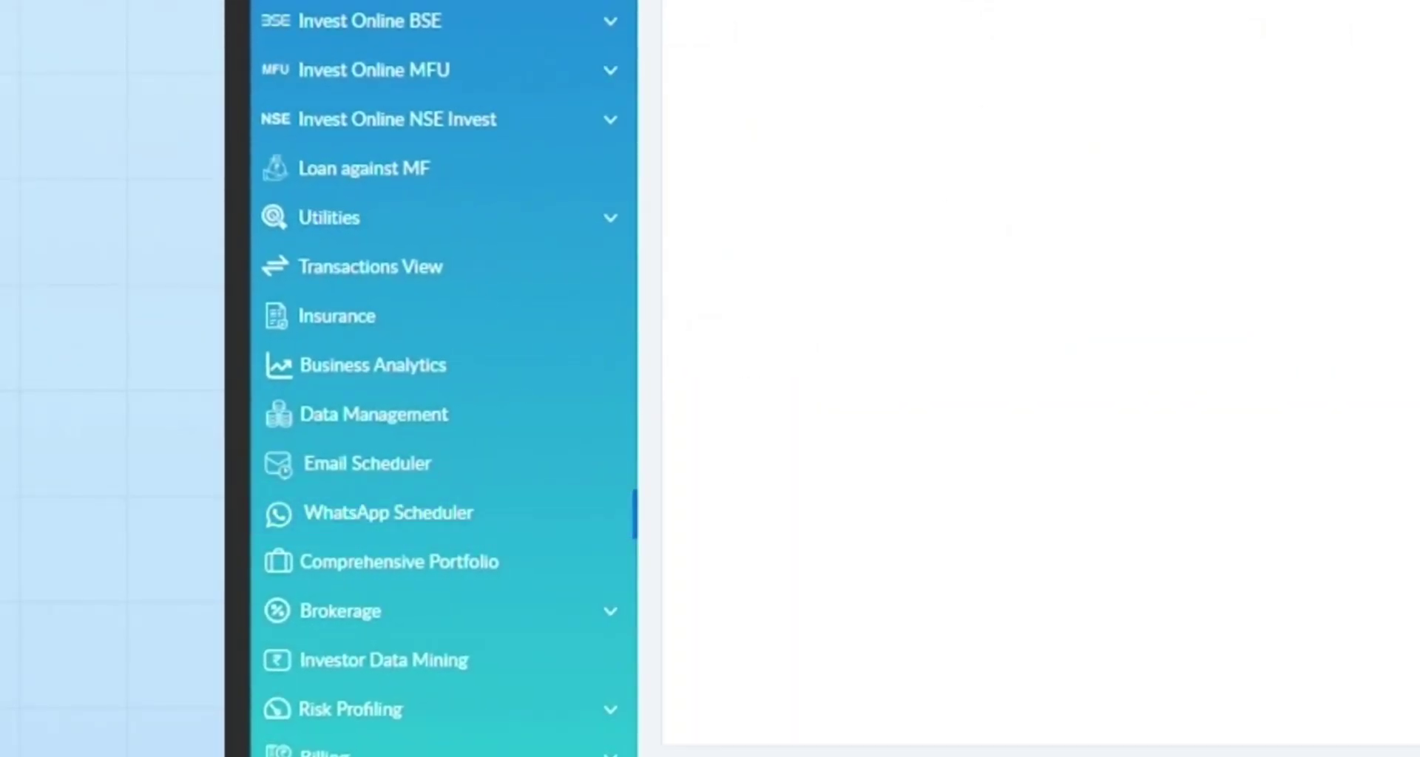
pyautogui.click(612, 98)
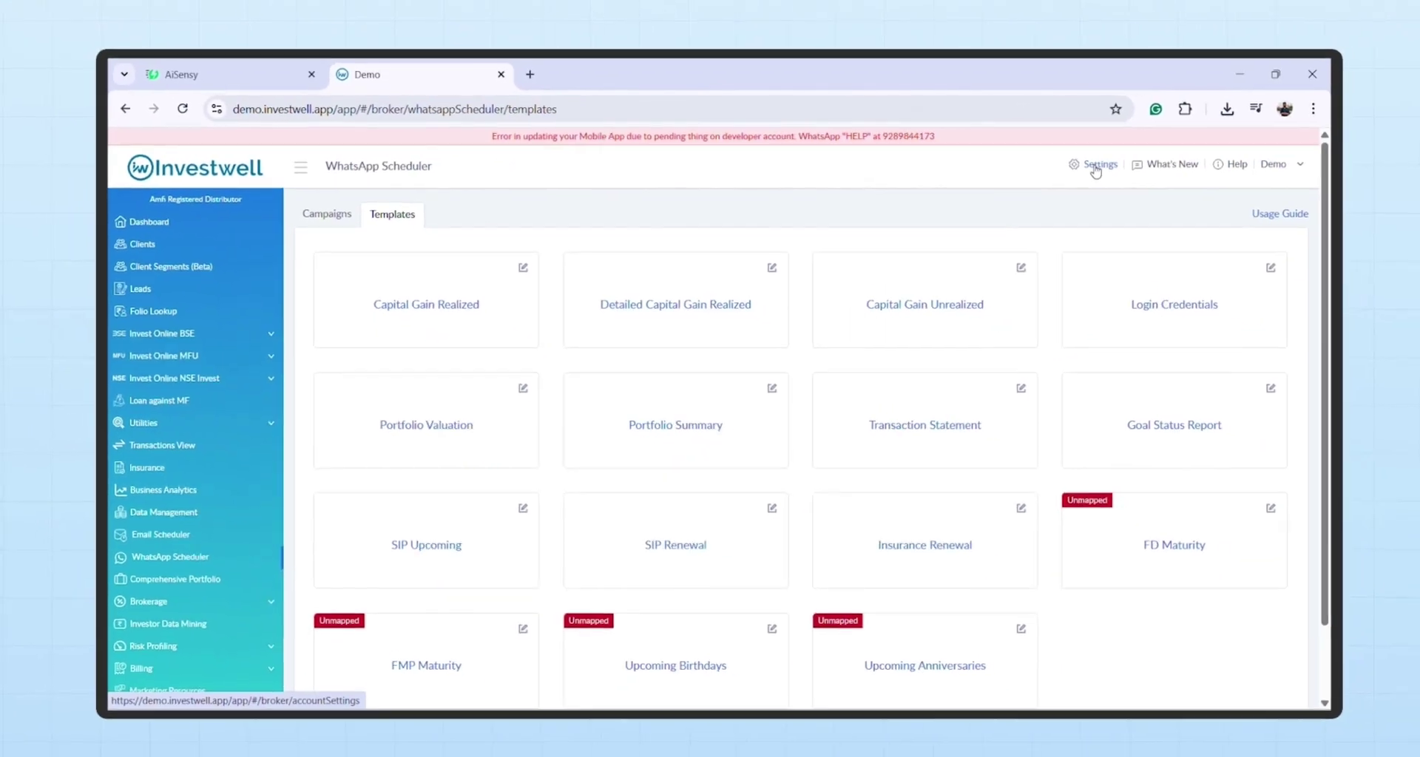
# In Alert Configuration, toggle WhatsApp SIP Upcoming (4 days prior), Insurance Renewal and SIP Renewal alerts.
pyautogui.click(1080, 164)
pyautogui.click(426, 558)
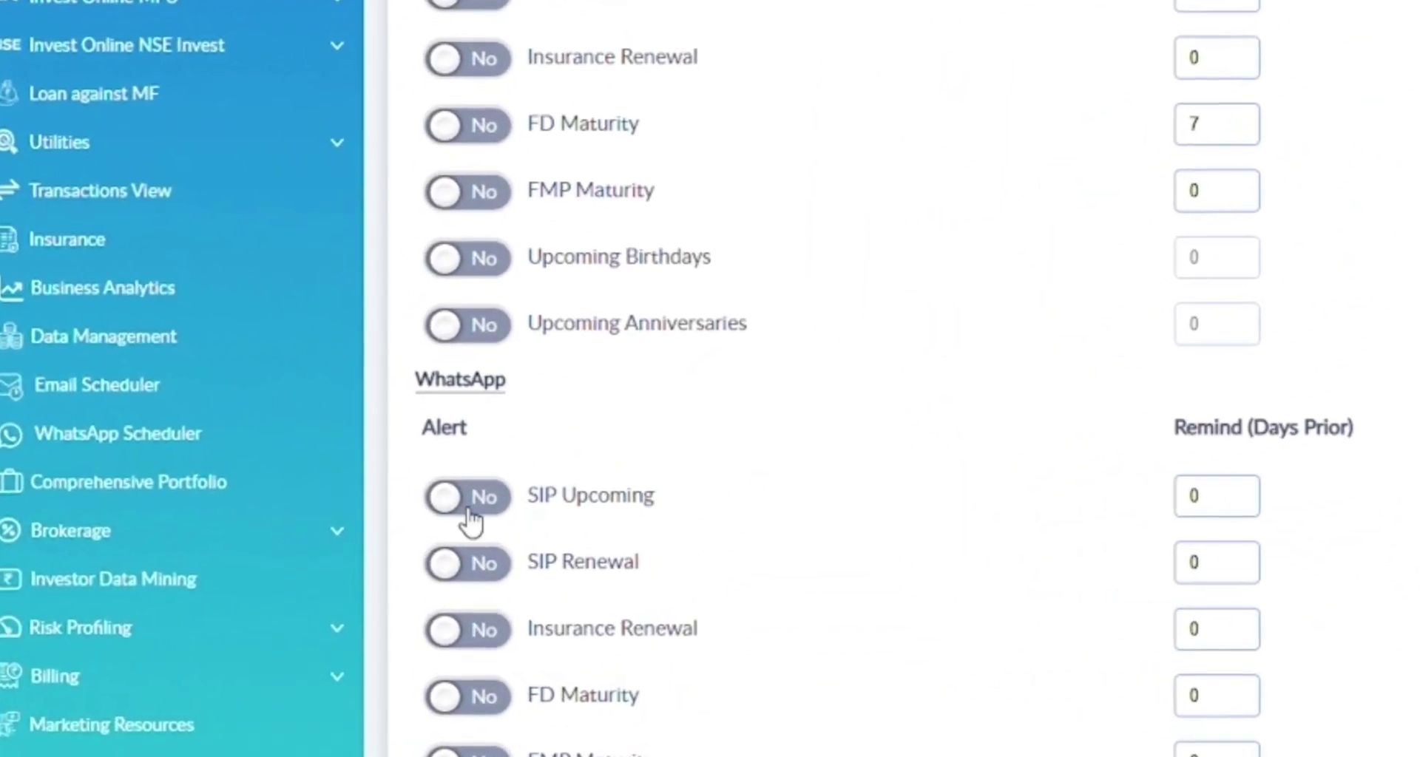
pyautogui.click(468, 497)
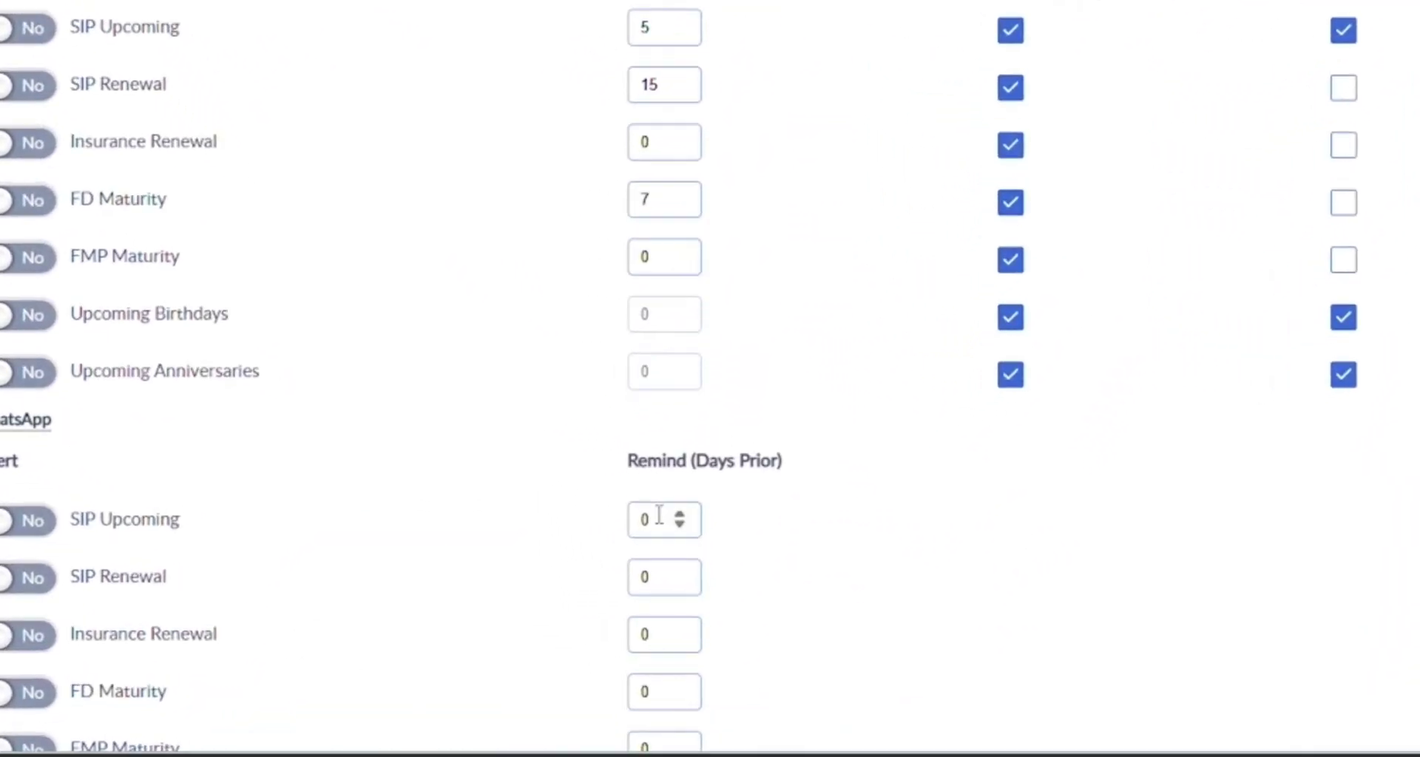
pyautogui.click(680, 513)
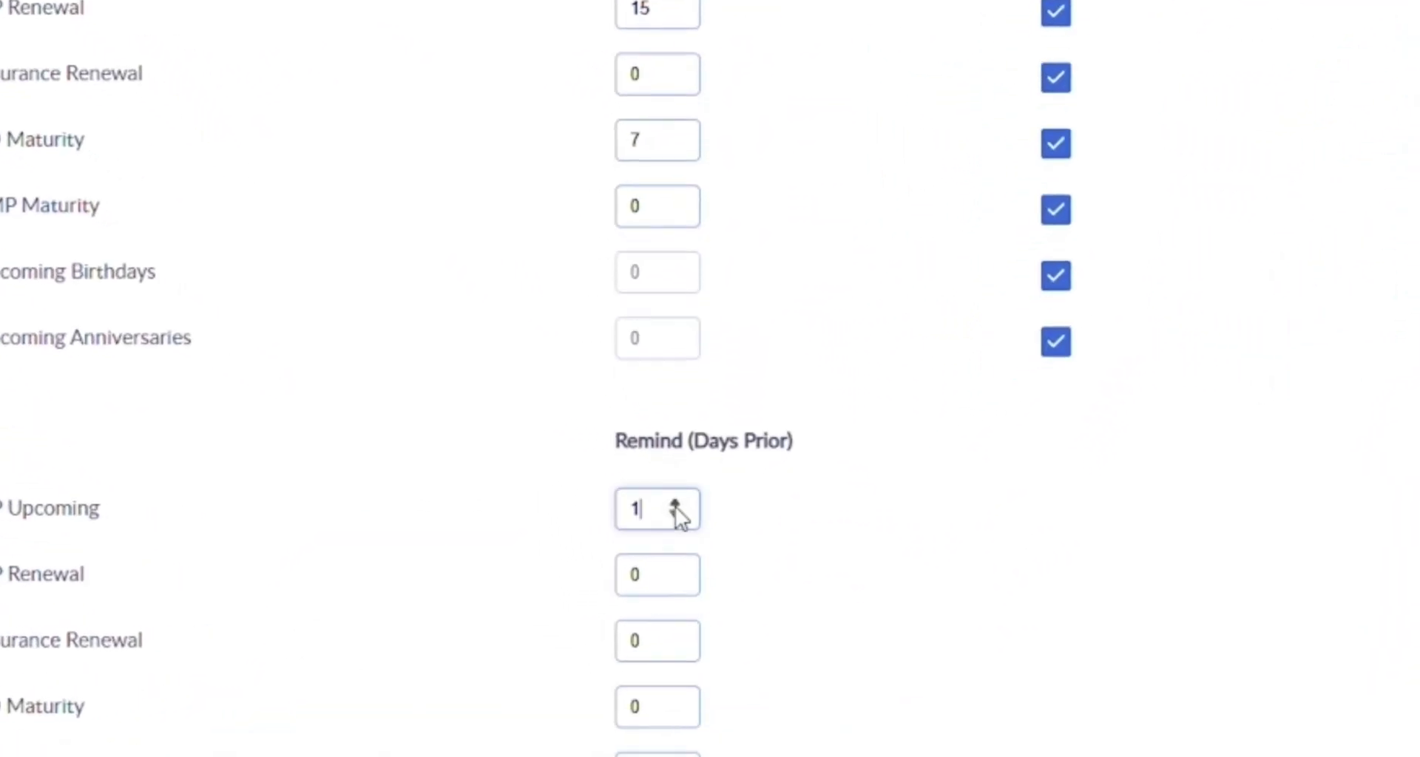
pyautogui.click(679, 513)
pyautogui.click(680, 513)
pyautogui.click(680, 513)
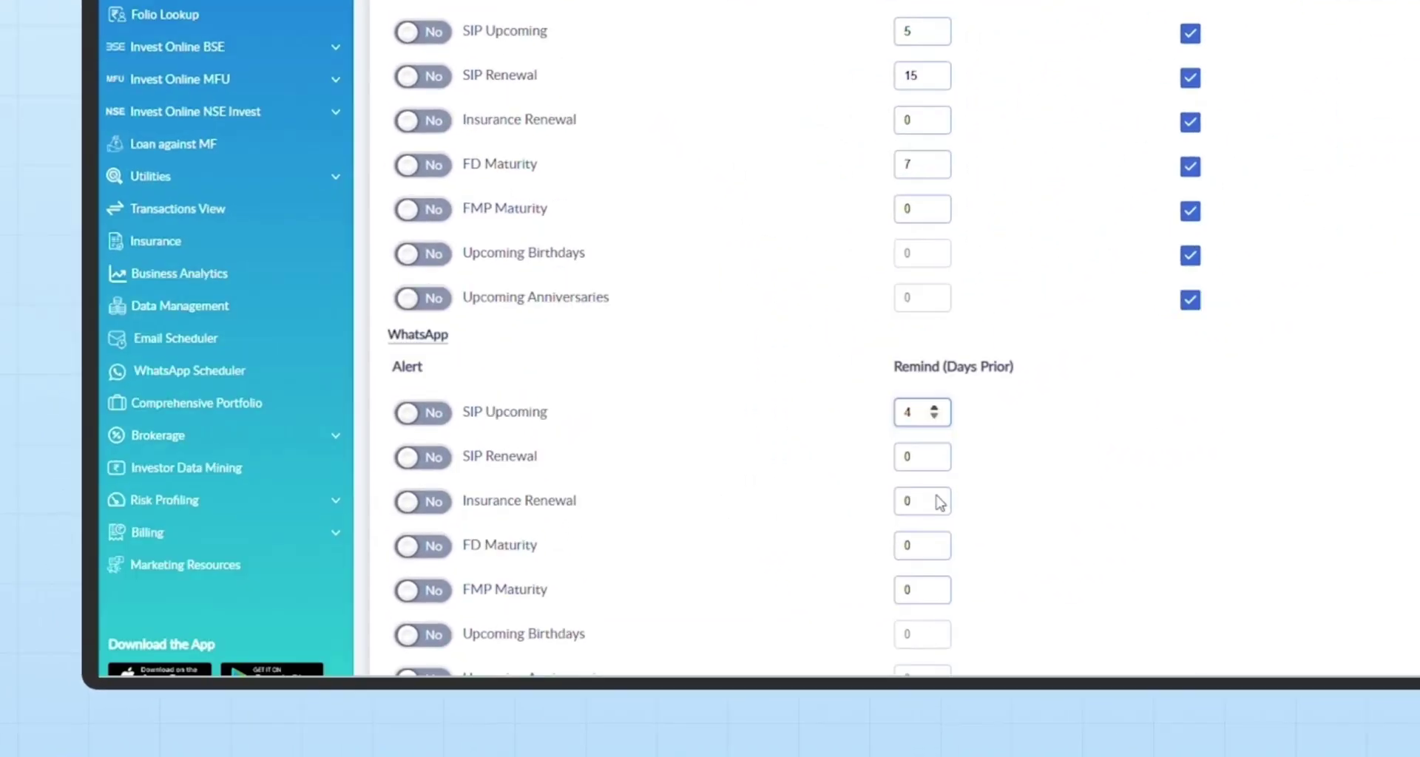
pyautogui.click(328, 495)
pyautogui.click(541, 455)
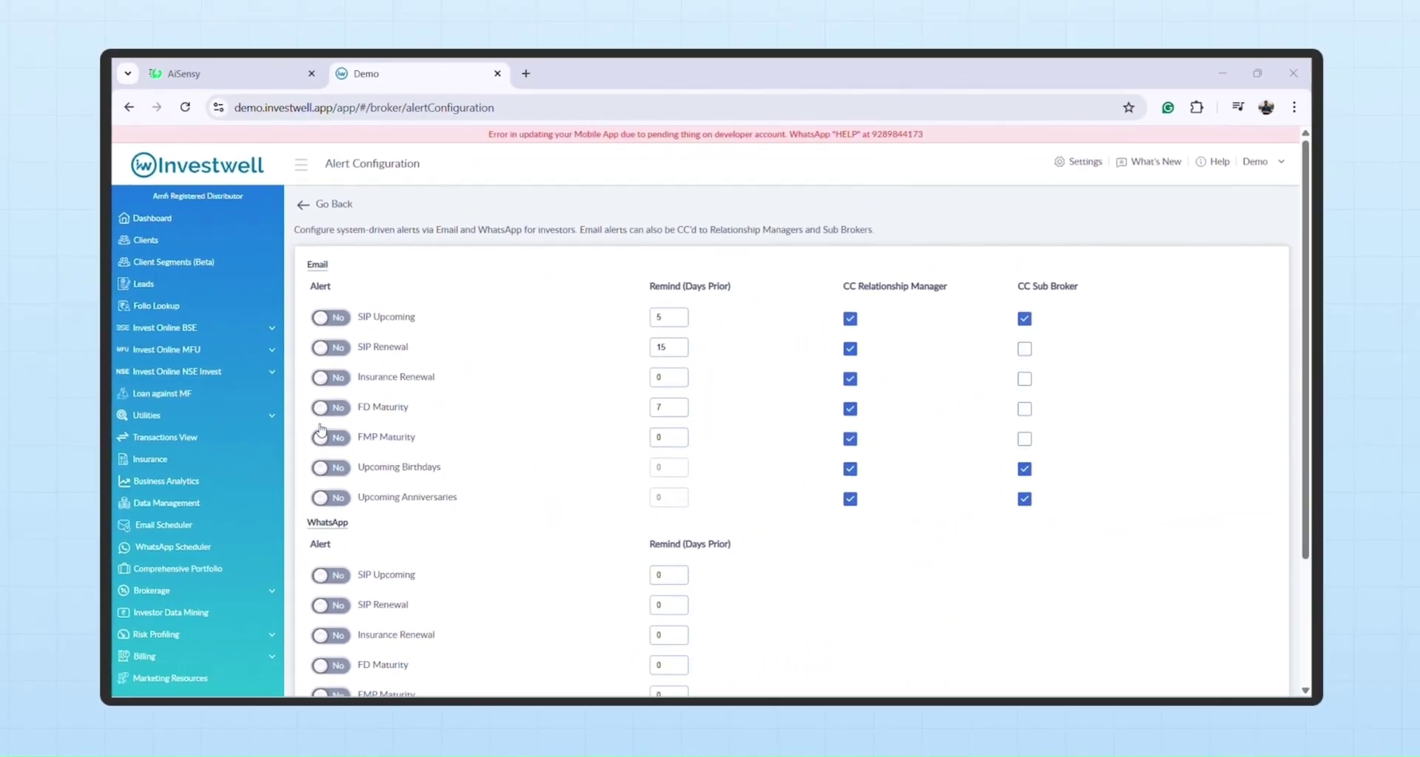
# Switch browser tabs to the AiSensy account.
pyautogui.click(263, 84)
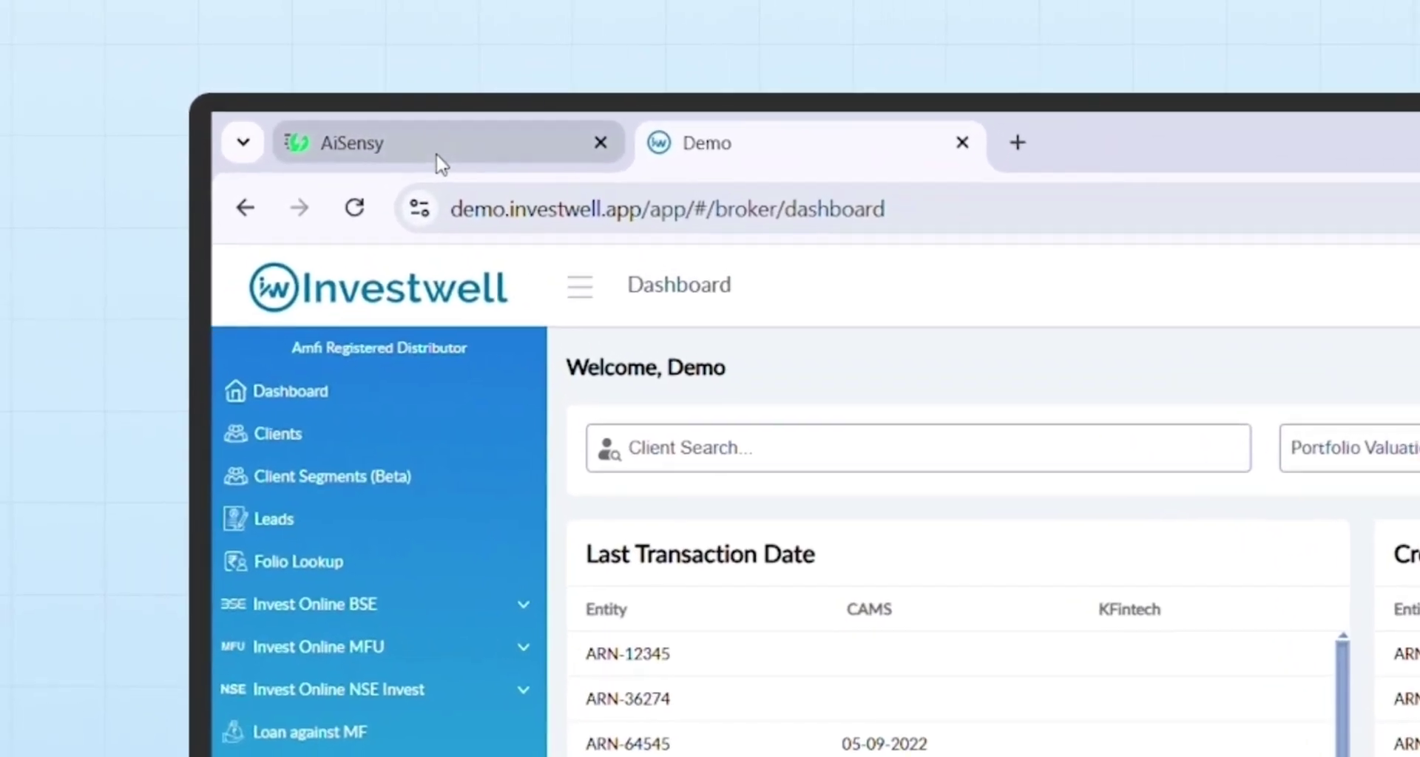
# Copy the AiSensy API key from Manage > API Key, then return to the Investwell Demo tab.
pyautogui.click(228, 84)
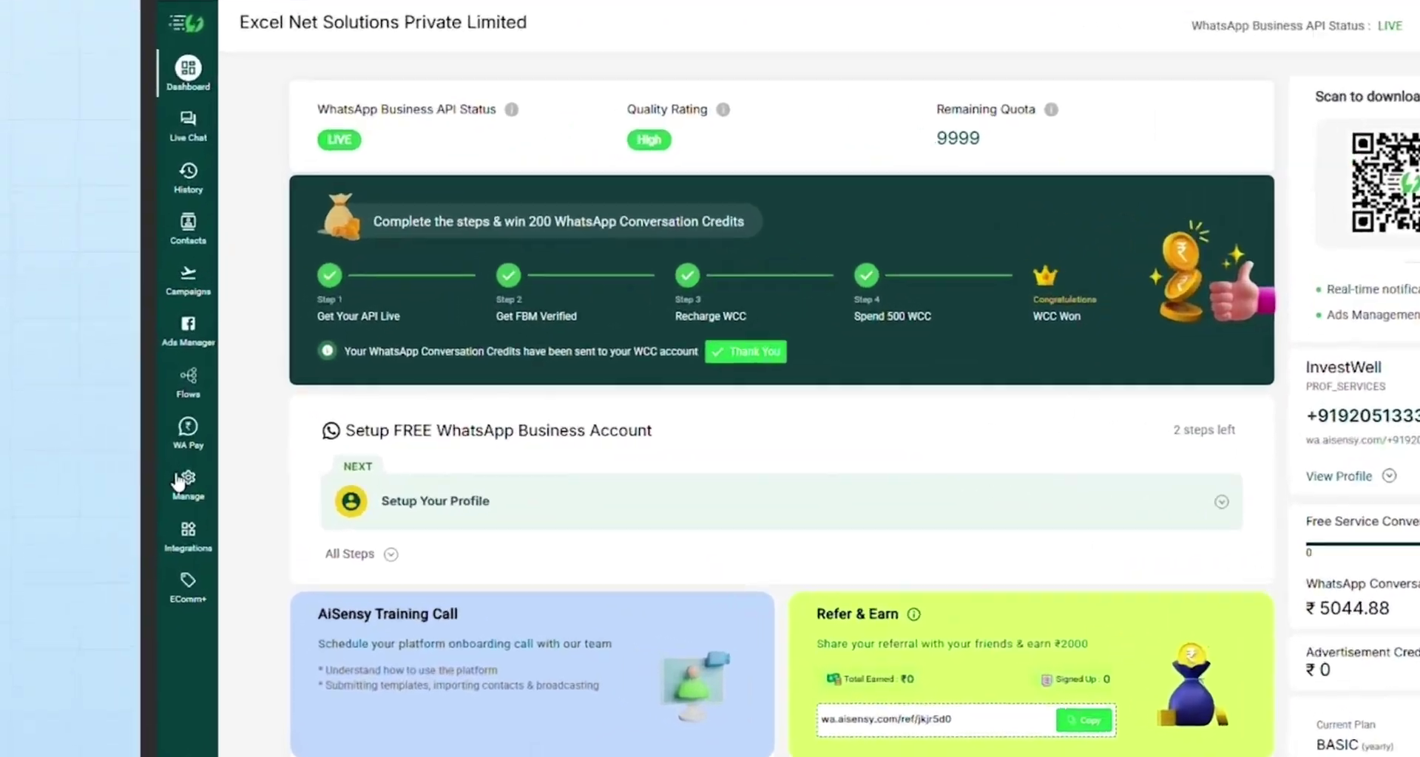
pyautogui.click(187, 484)
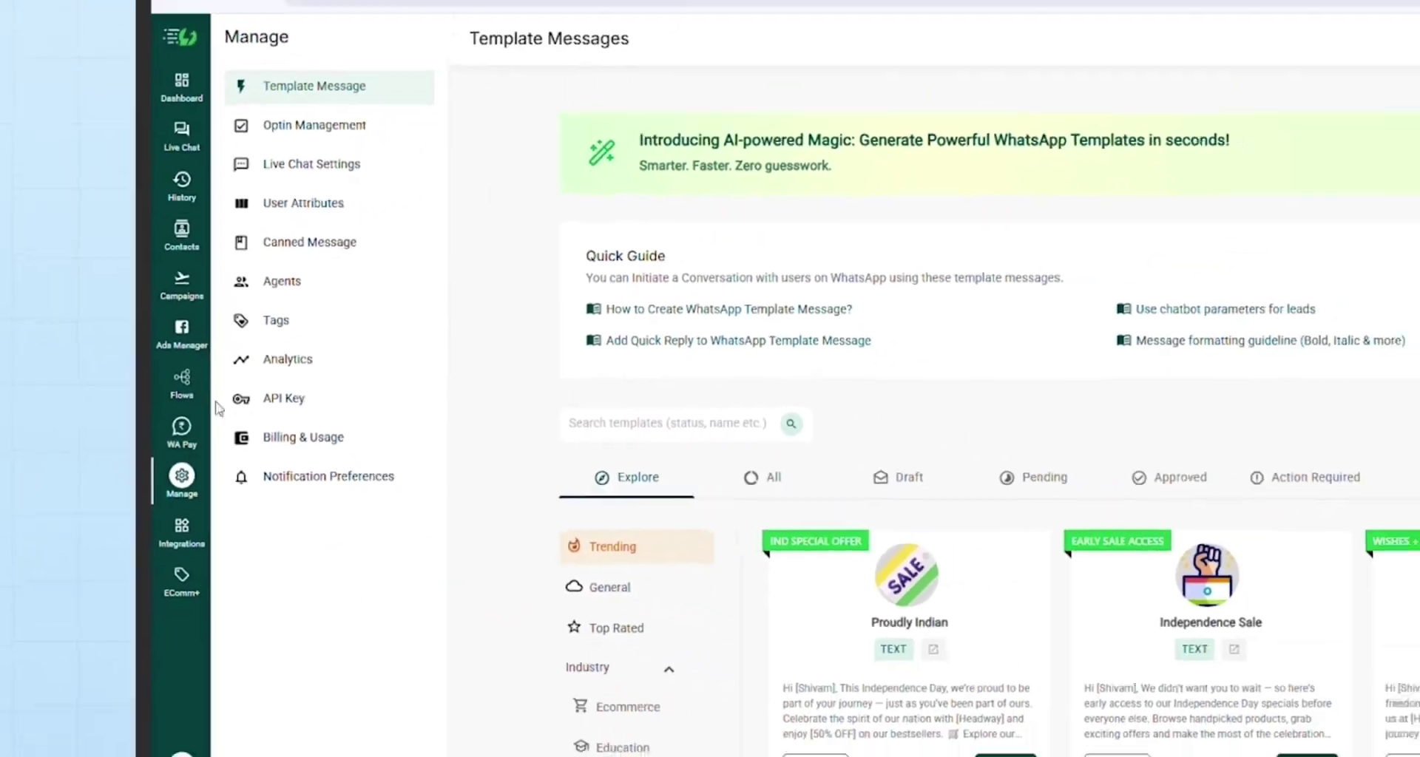
pyautogui.click(440, 374)
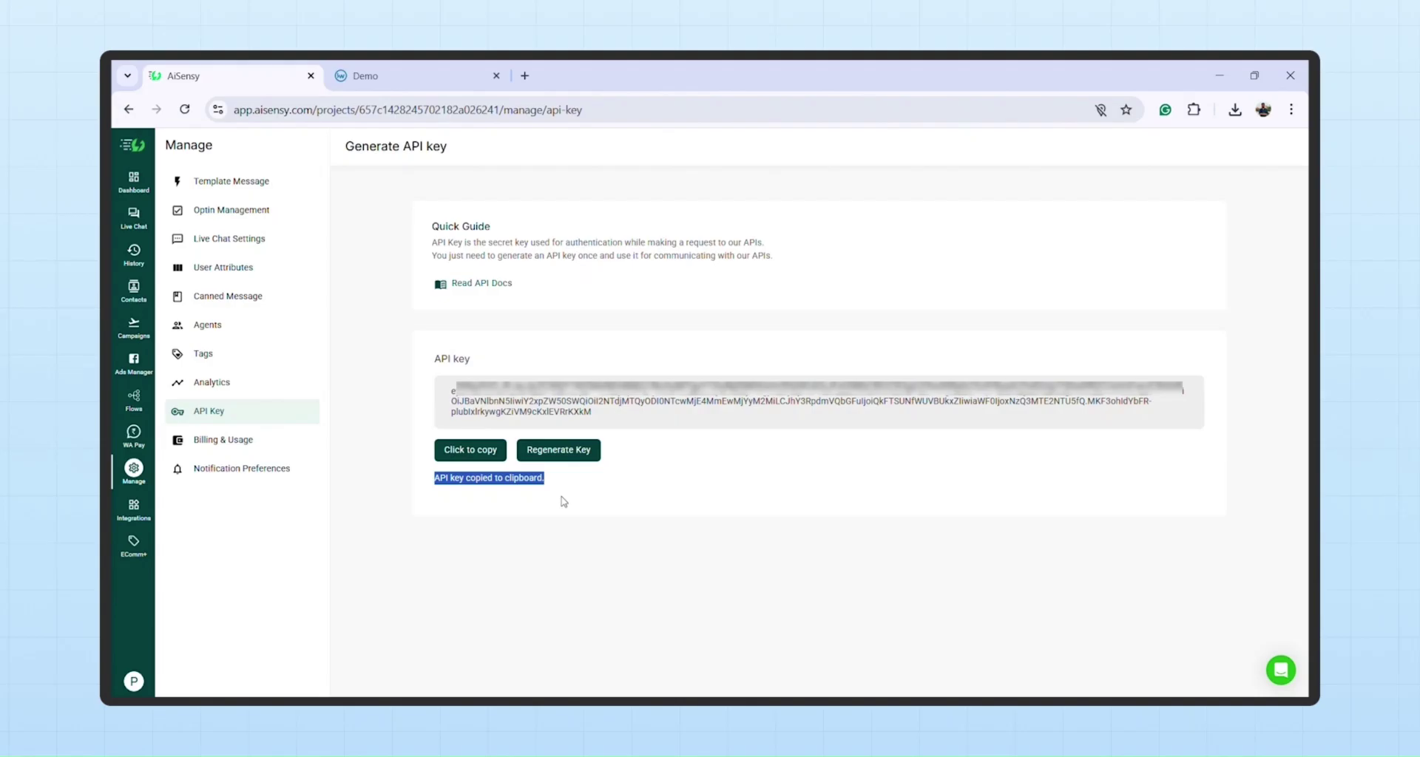
pyautogui.click(405, 81)
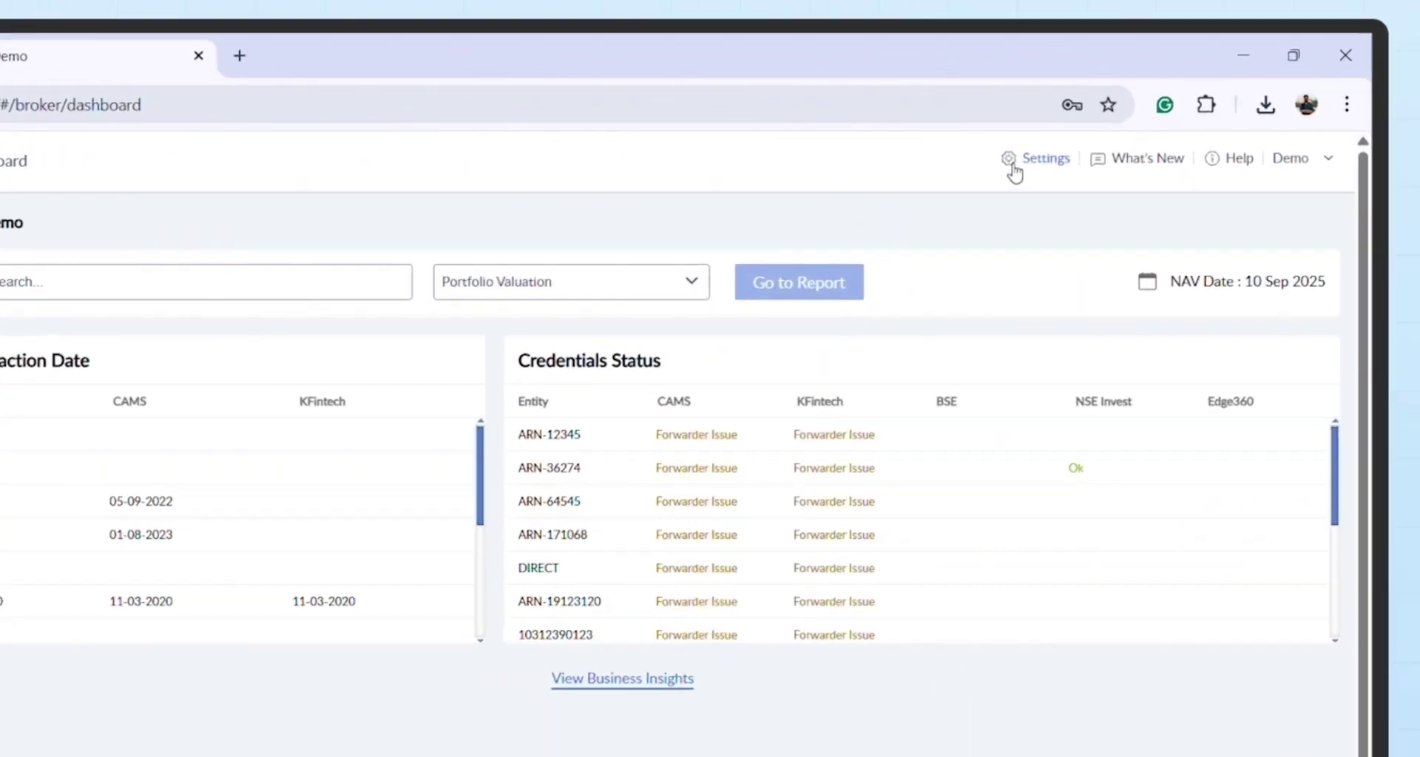
# Bring up the WhatsApp tab of Settings > Email & WhatsApp Configuration.
pyautogui.click(1065, 148)
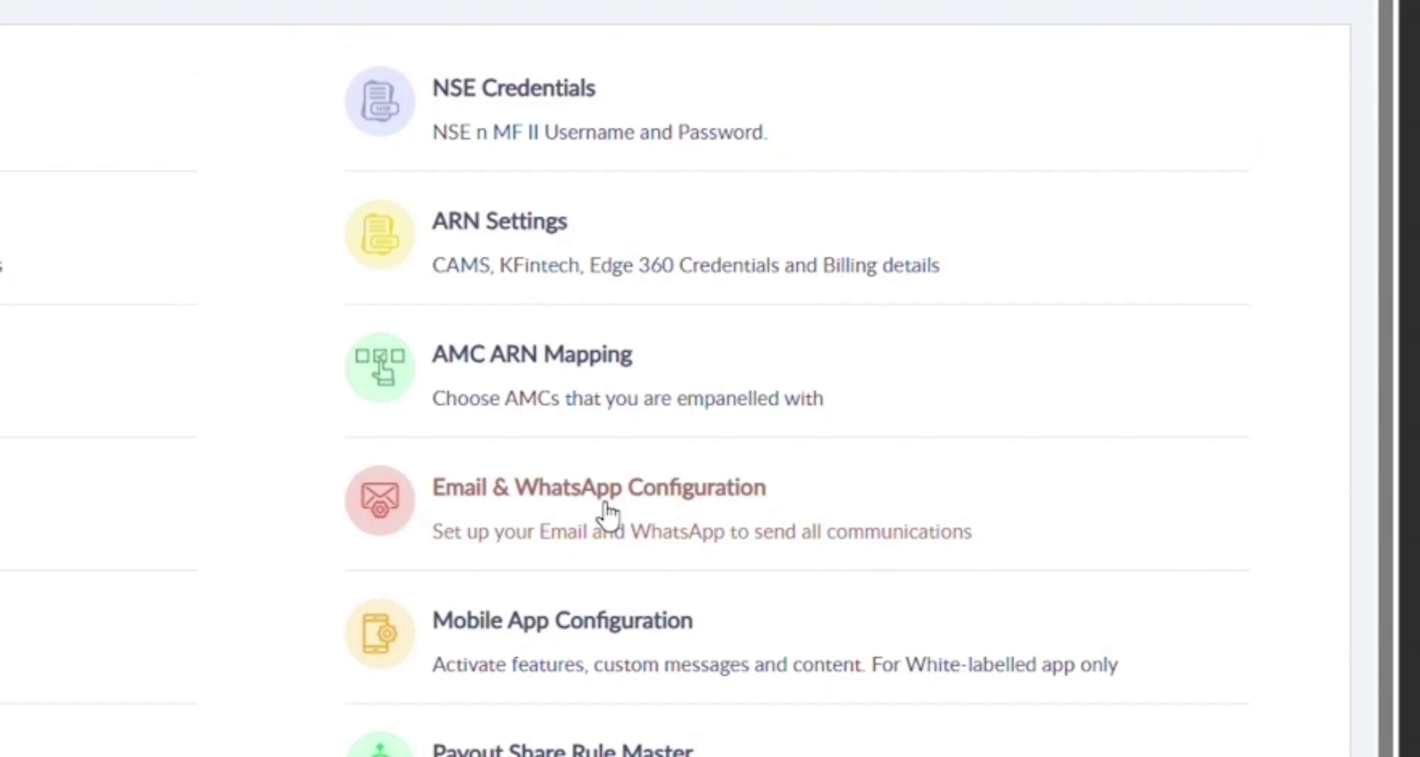
pyautogui.click(716, 492)
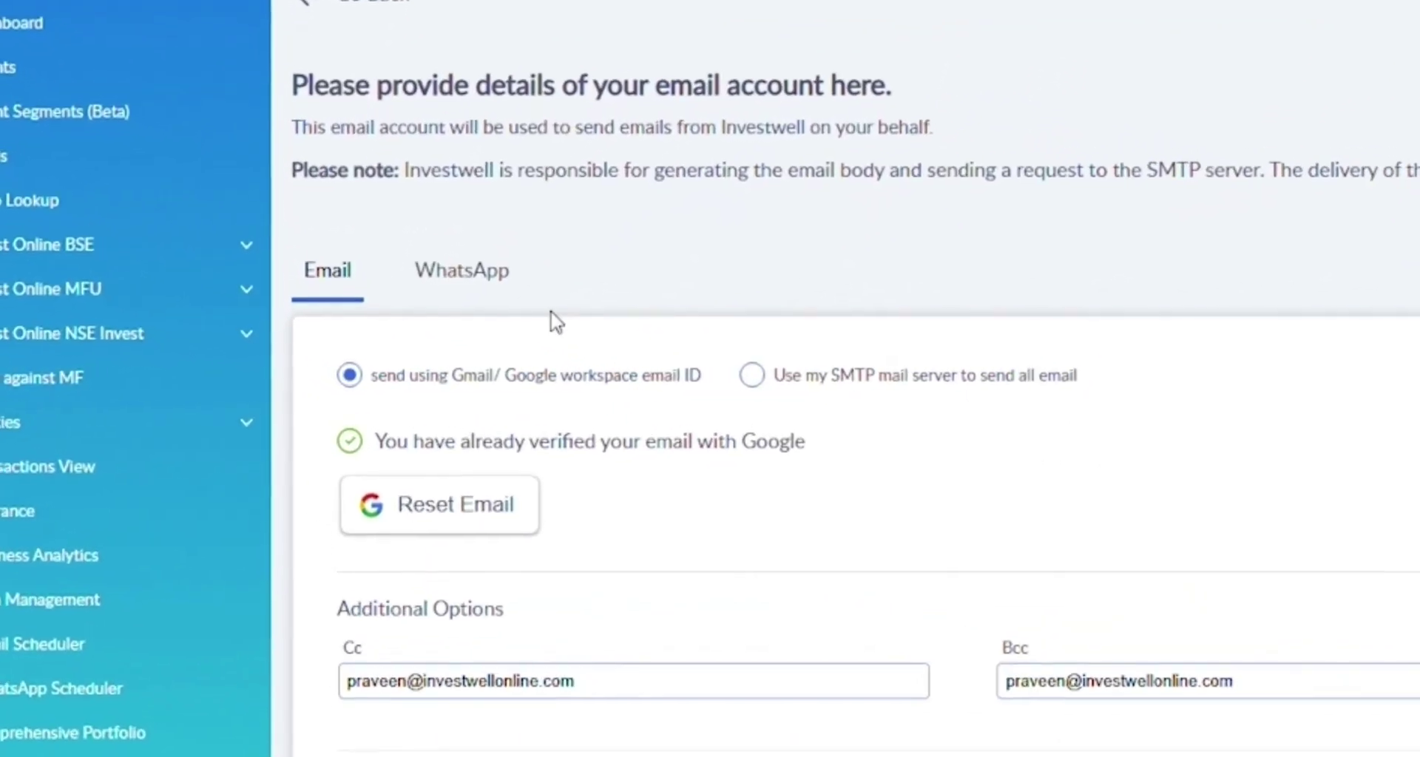
pyautogui.click(346, 324)
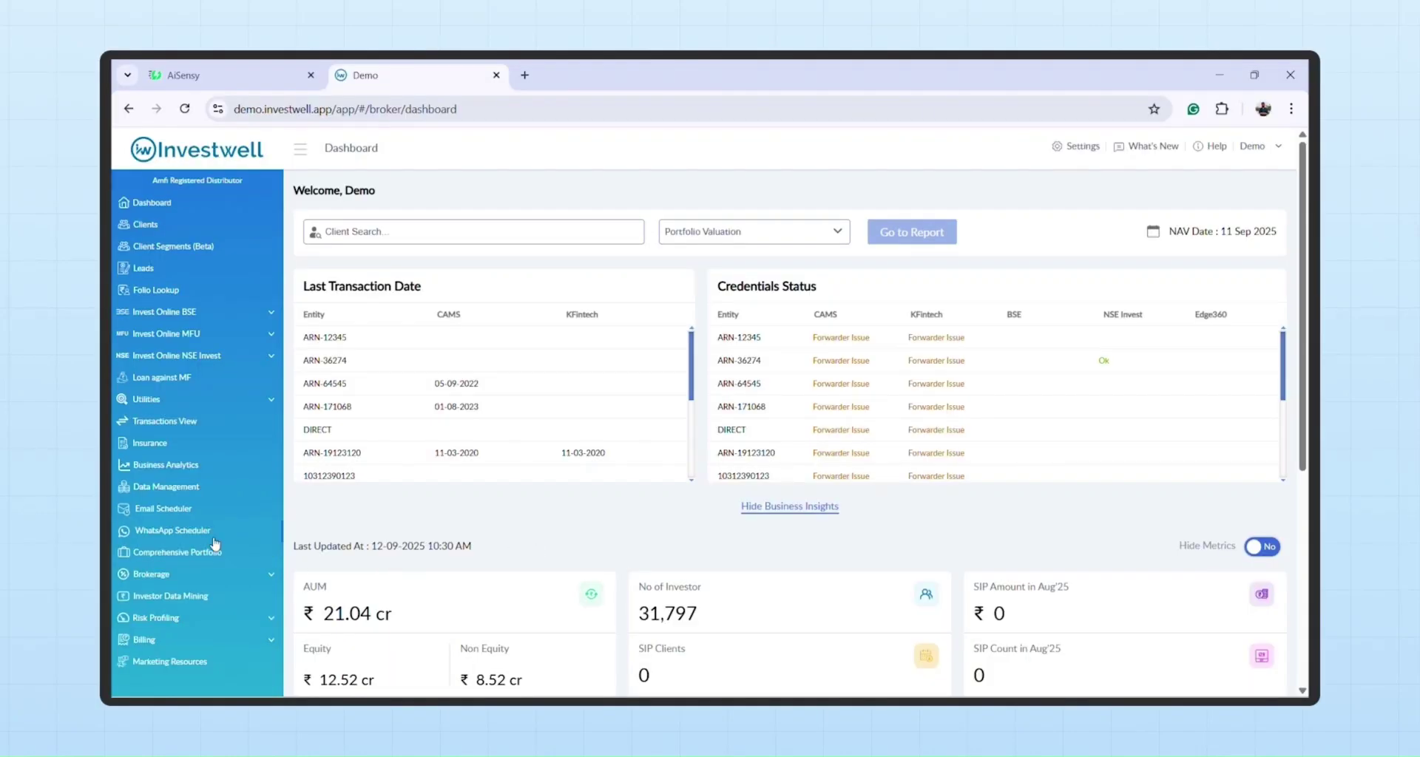
# Open the Capital Gain Realized template from WhatsApp Scheduler Templates and scroll its Integrator Template panel.
pyautogui.click(194, 531)
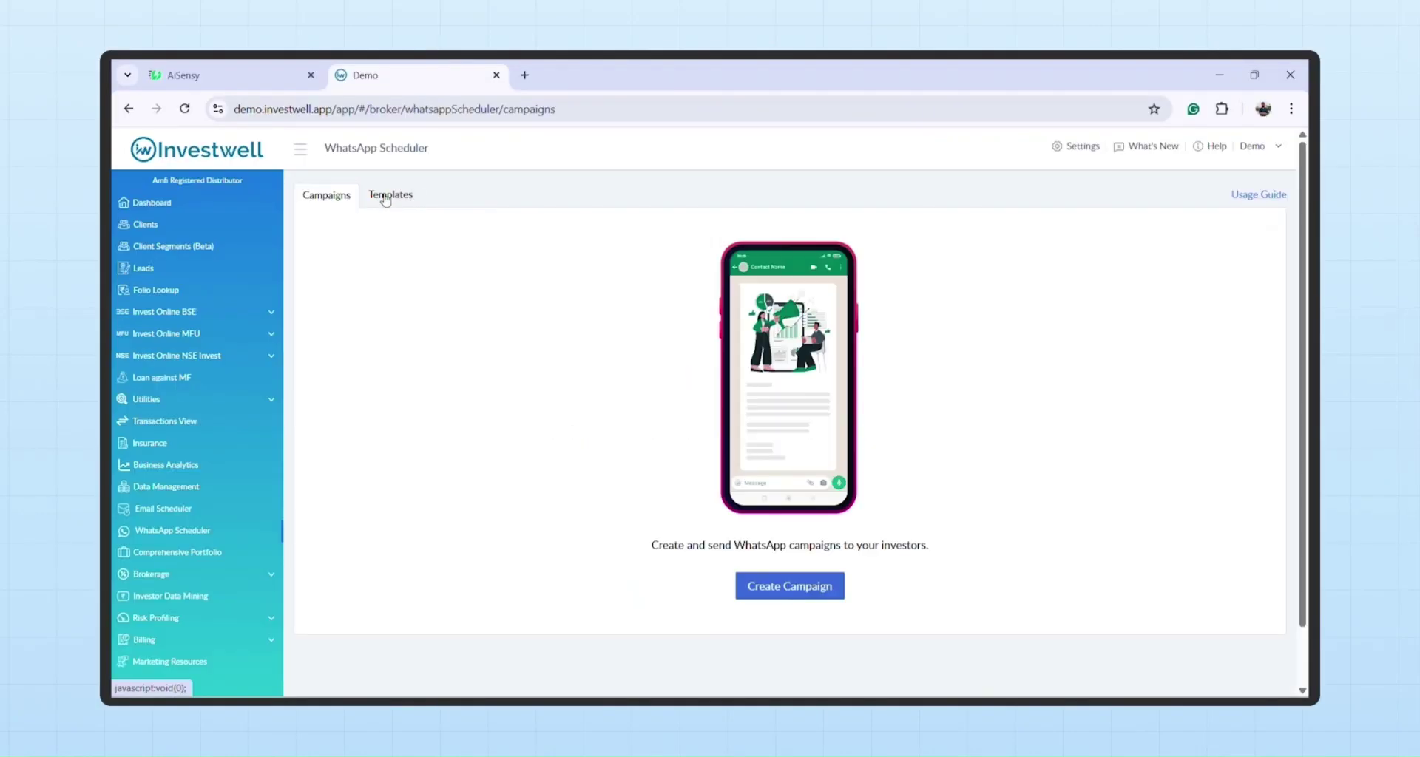
pyautogui.click(384, 198)
pyautogui.click(412, 295)
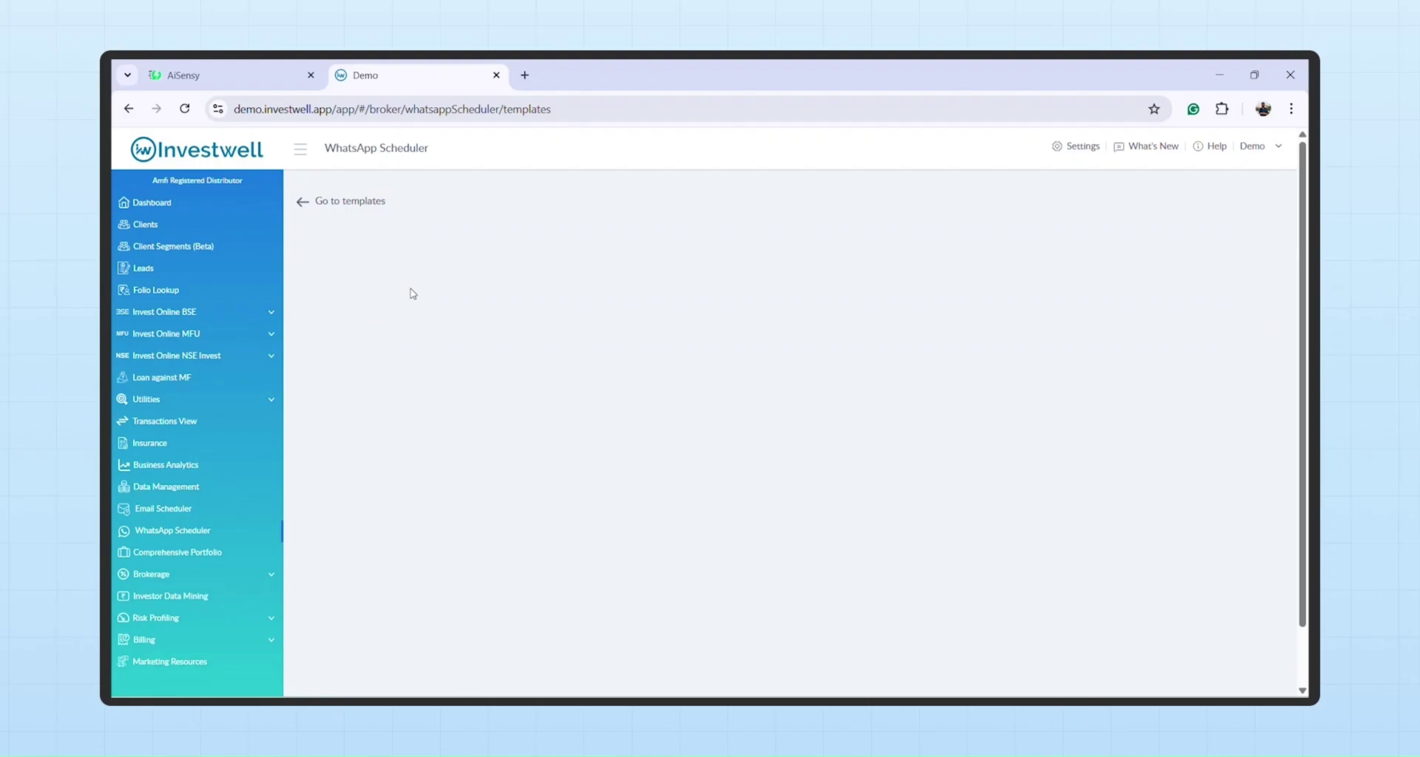
pyautogui.scroll(-5, 764, 530)
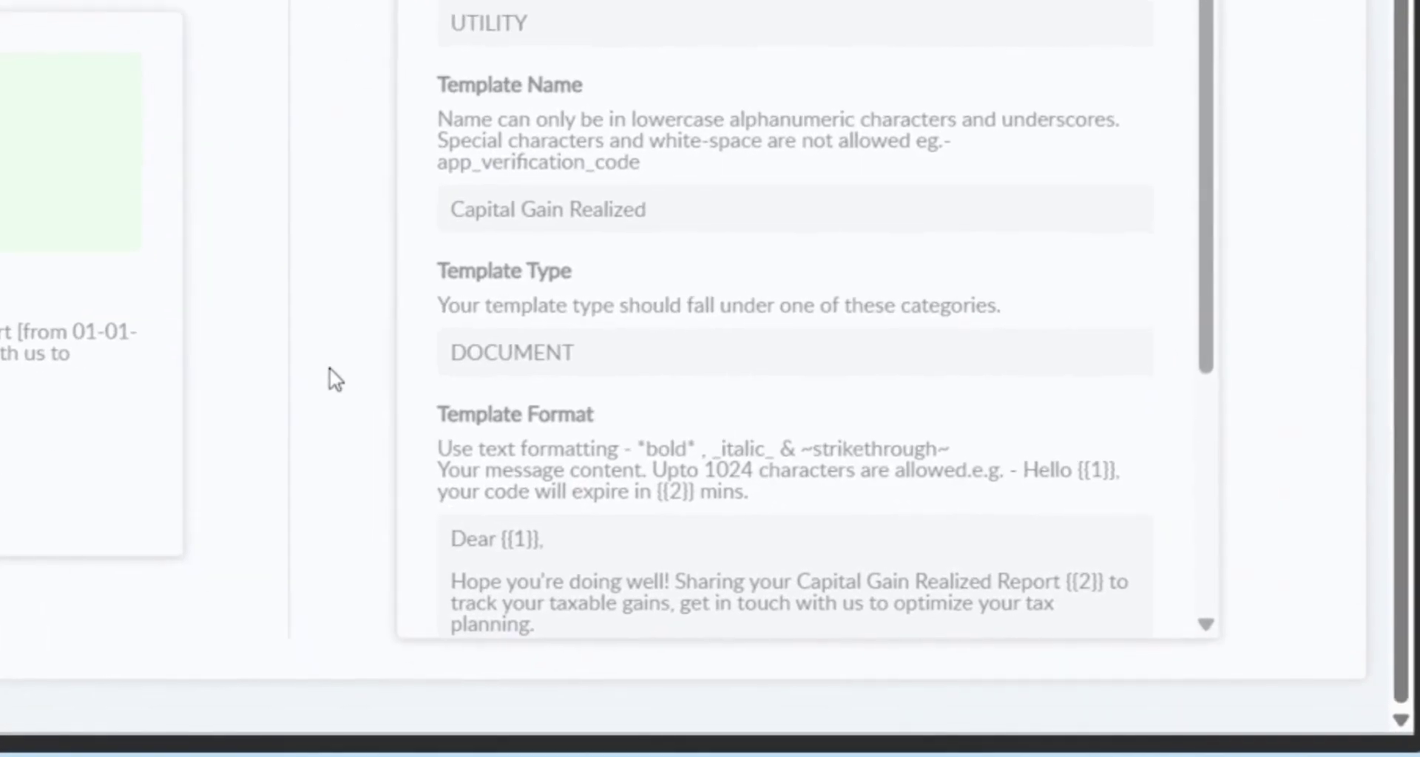
pyautogui.scroll(-5, 469, 532)
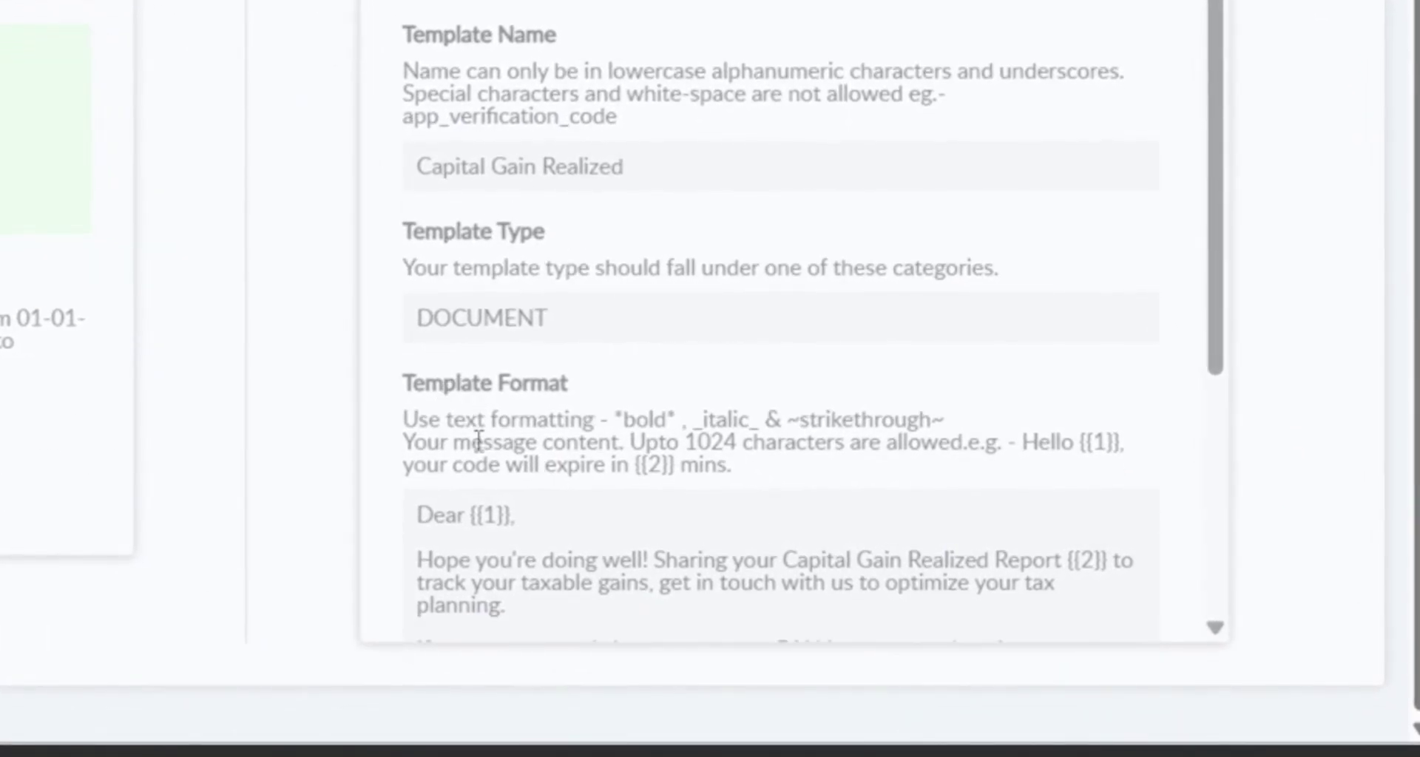
pyautogui.scroll(5, 477, 442)
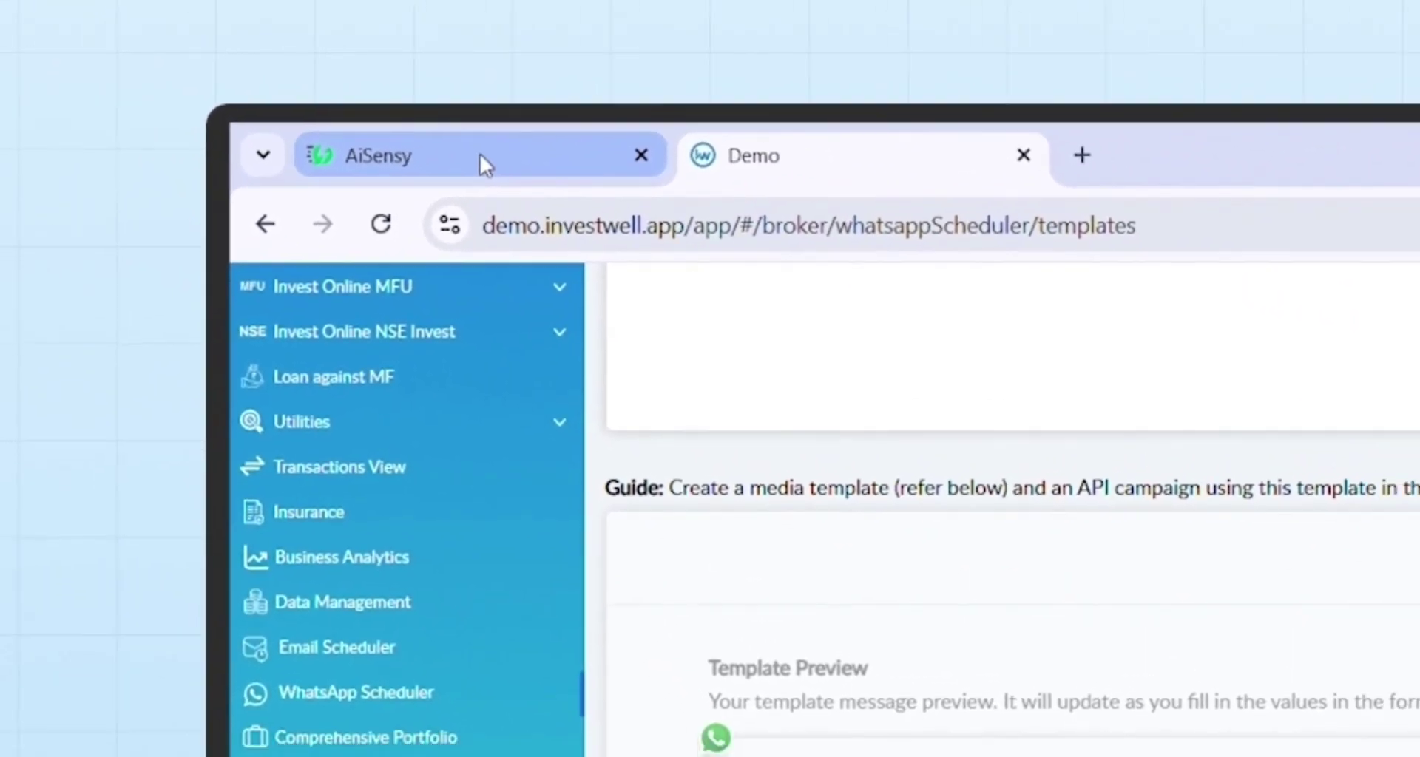
# Start a new AiSensy template message with category UTILITY.
pyautogui.click(235, 78)
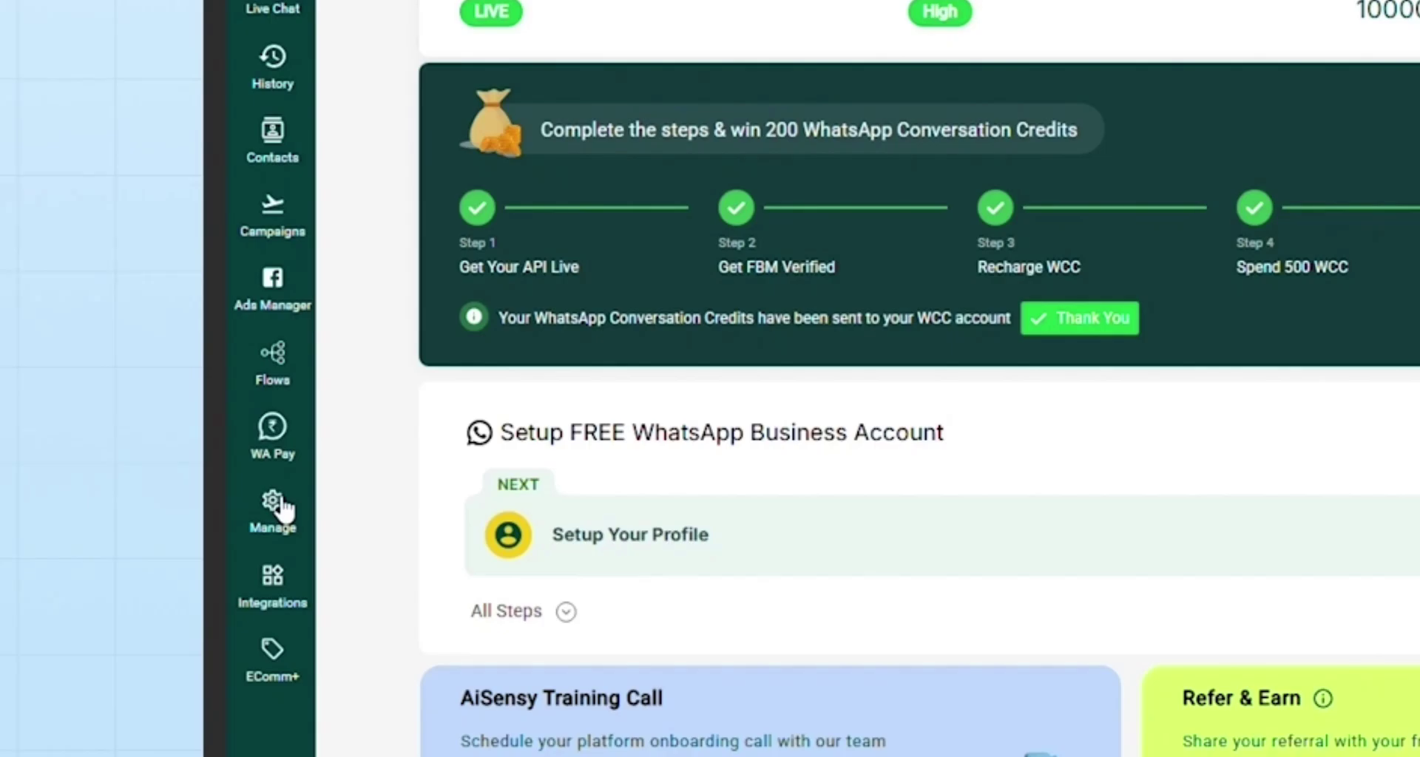
pyautogui.click(135, 474)
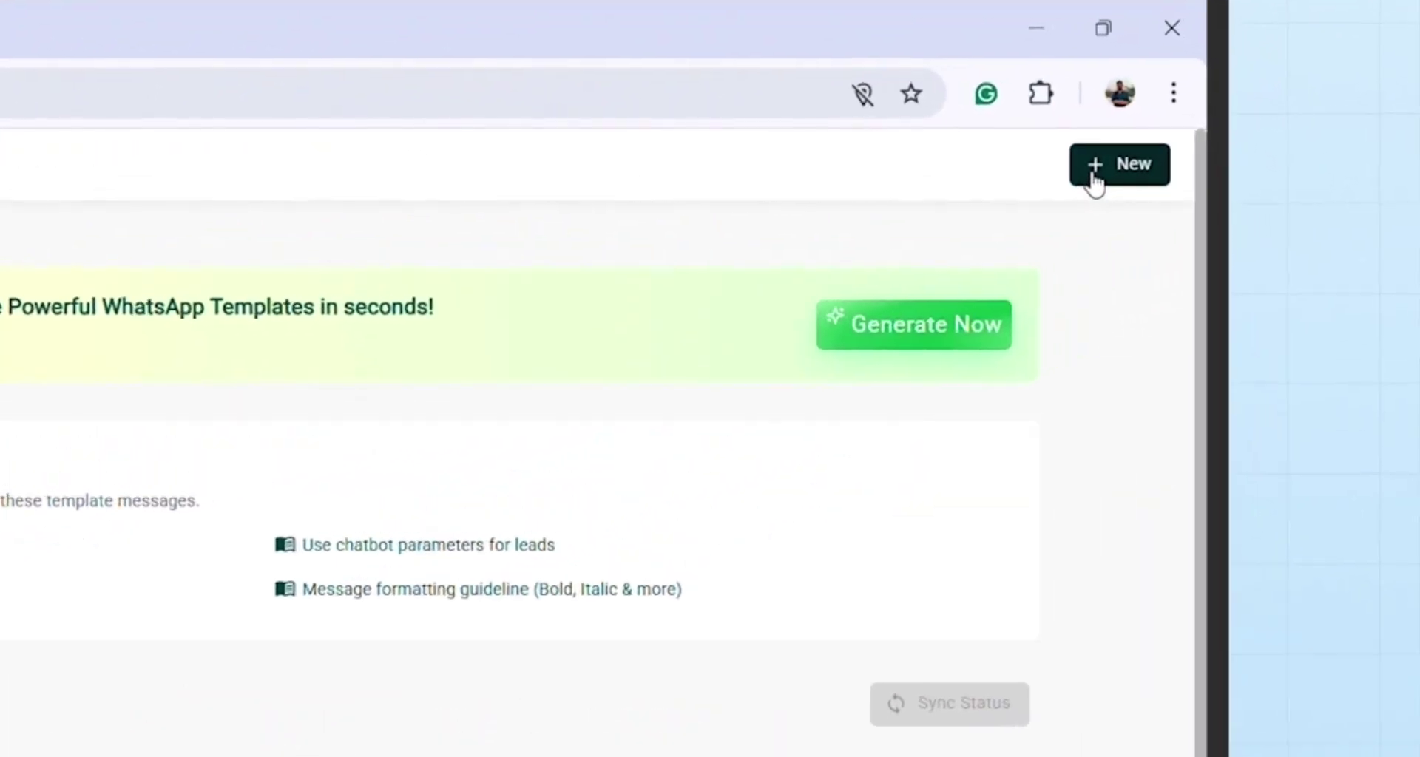
pyautogui.click(1320, 147)
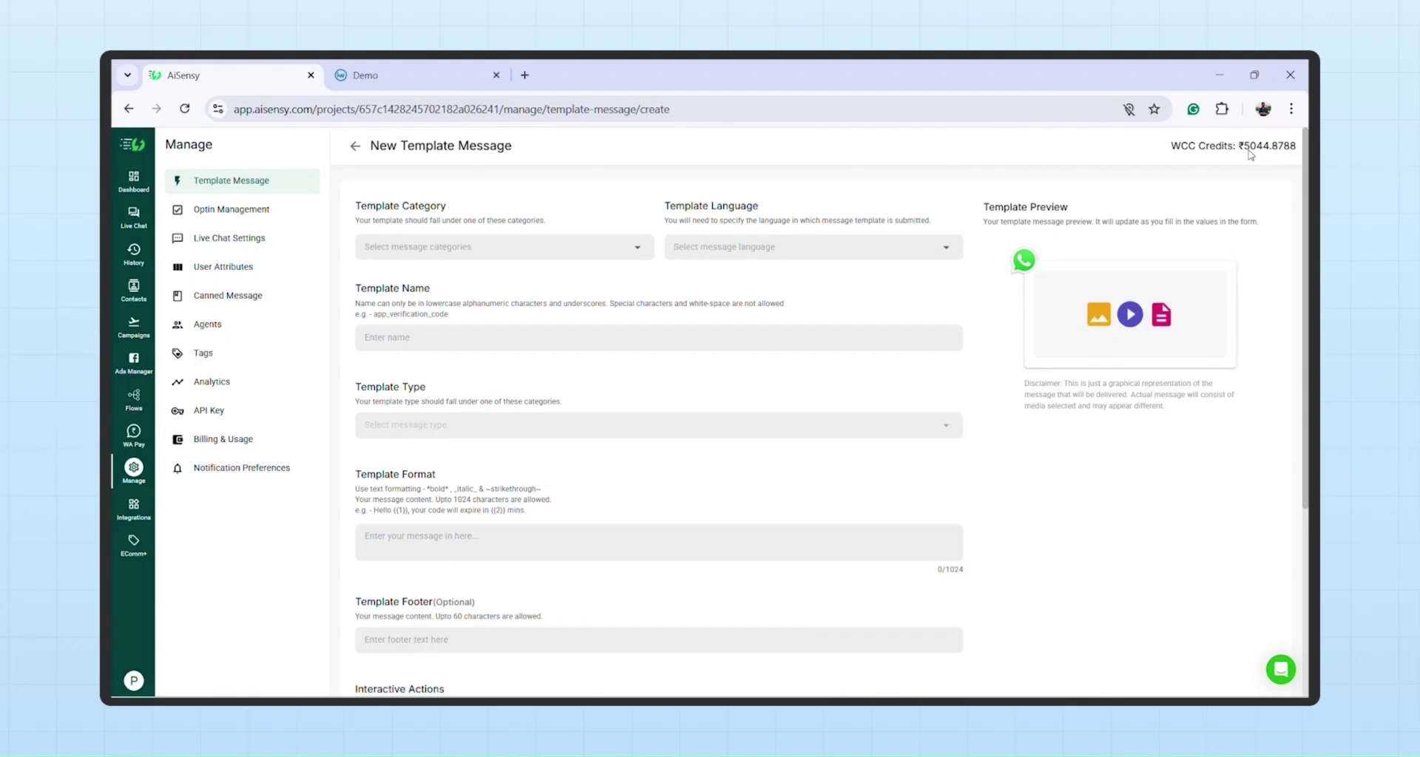
pyautogui.click(488, 249)
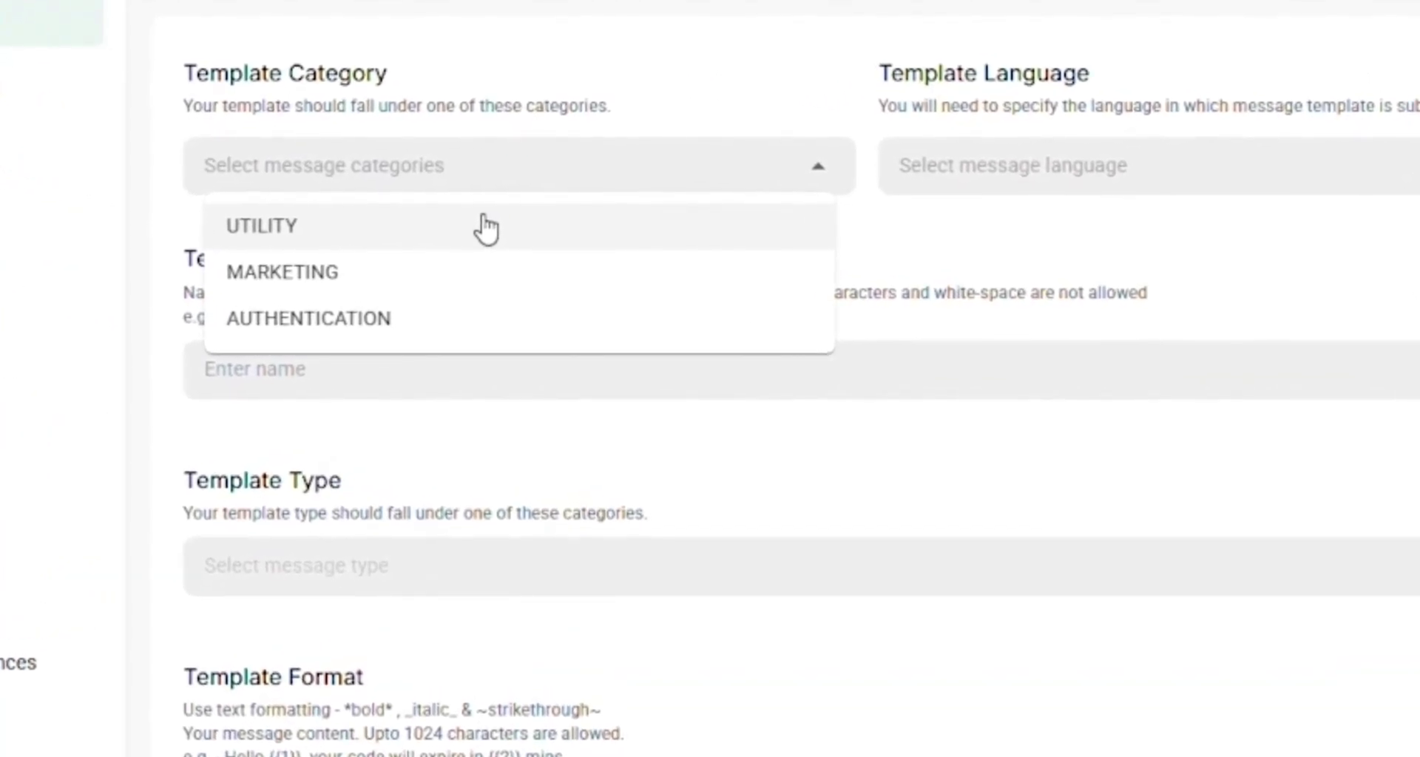
pyautogui.click(486, 228)
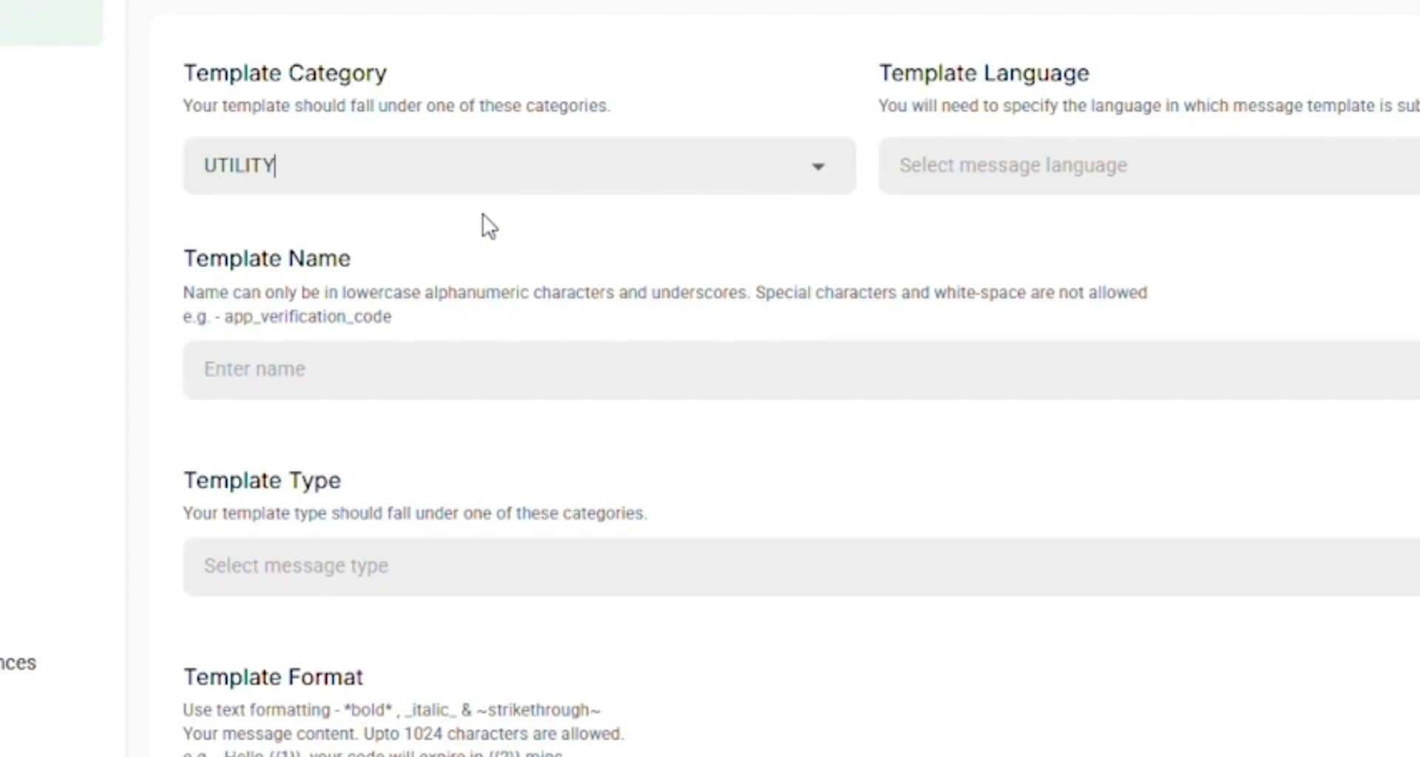
pyautogui.click(482, 174)
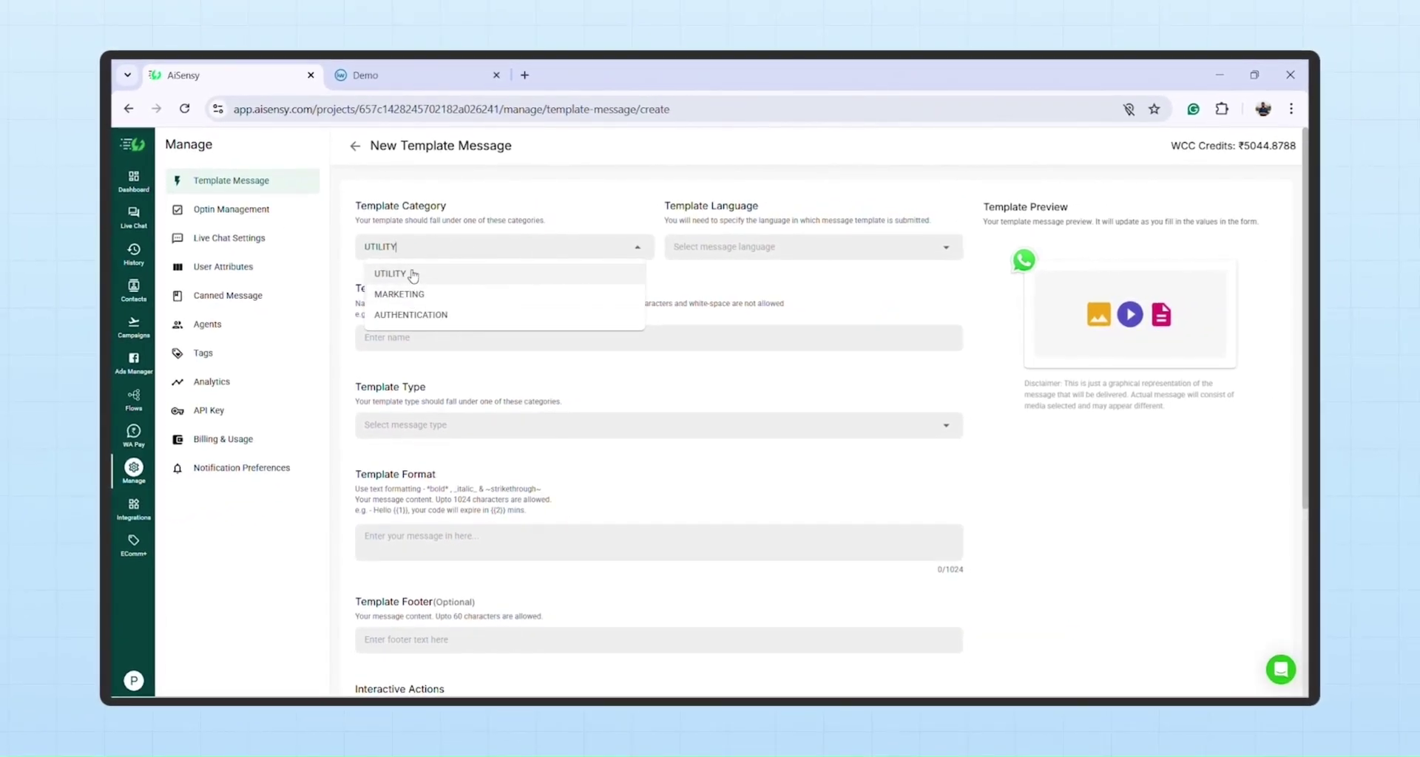
pyautogui.click(364, 273)
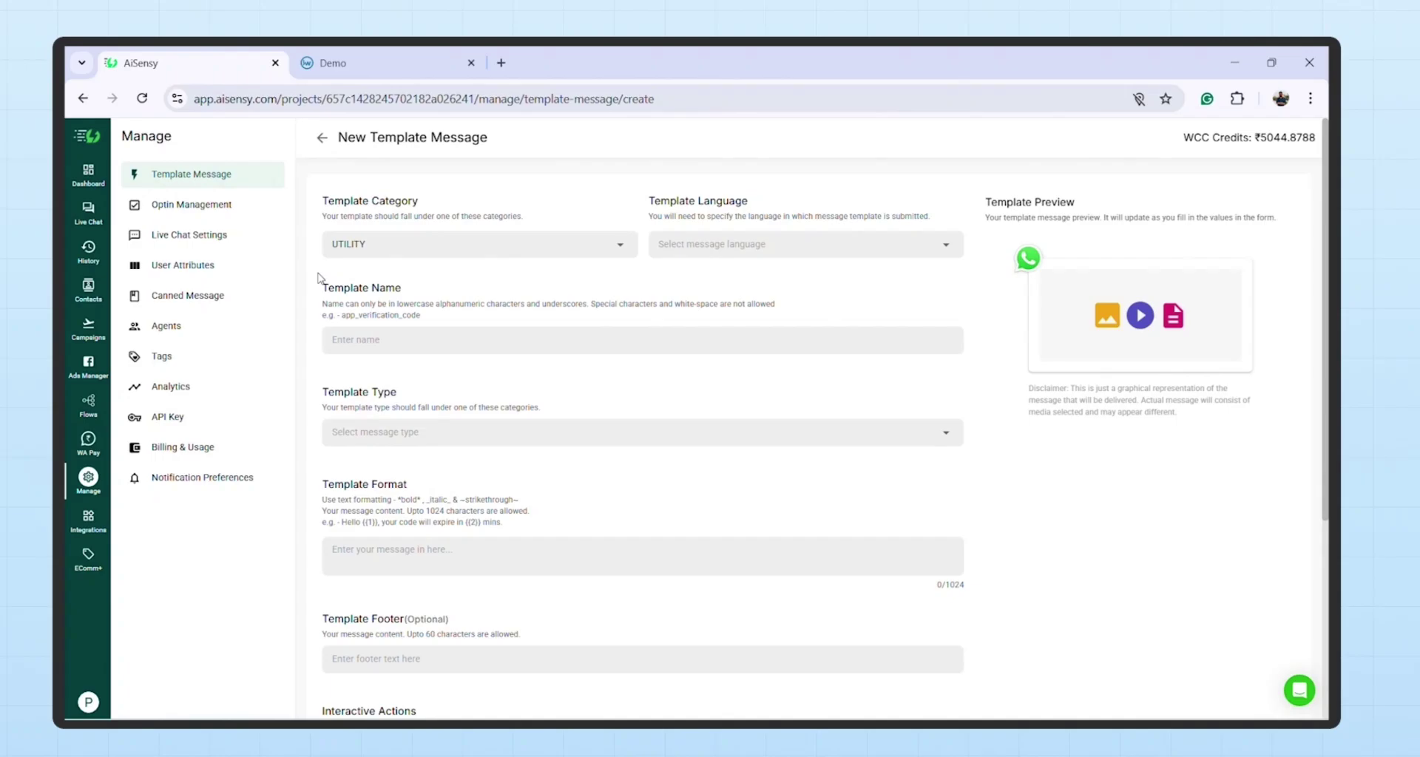
# Set the template language to English, name abcd4, and template type TEXT.
pyautogui.click(778, 244)
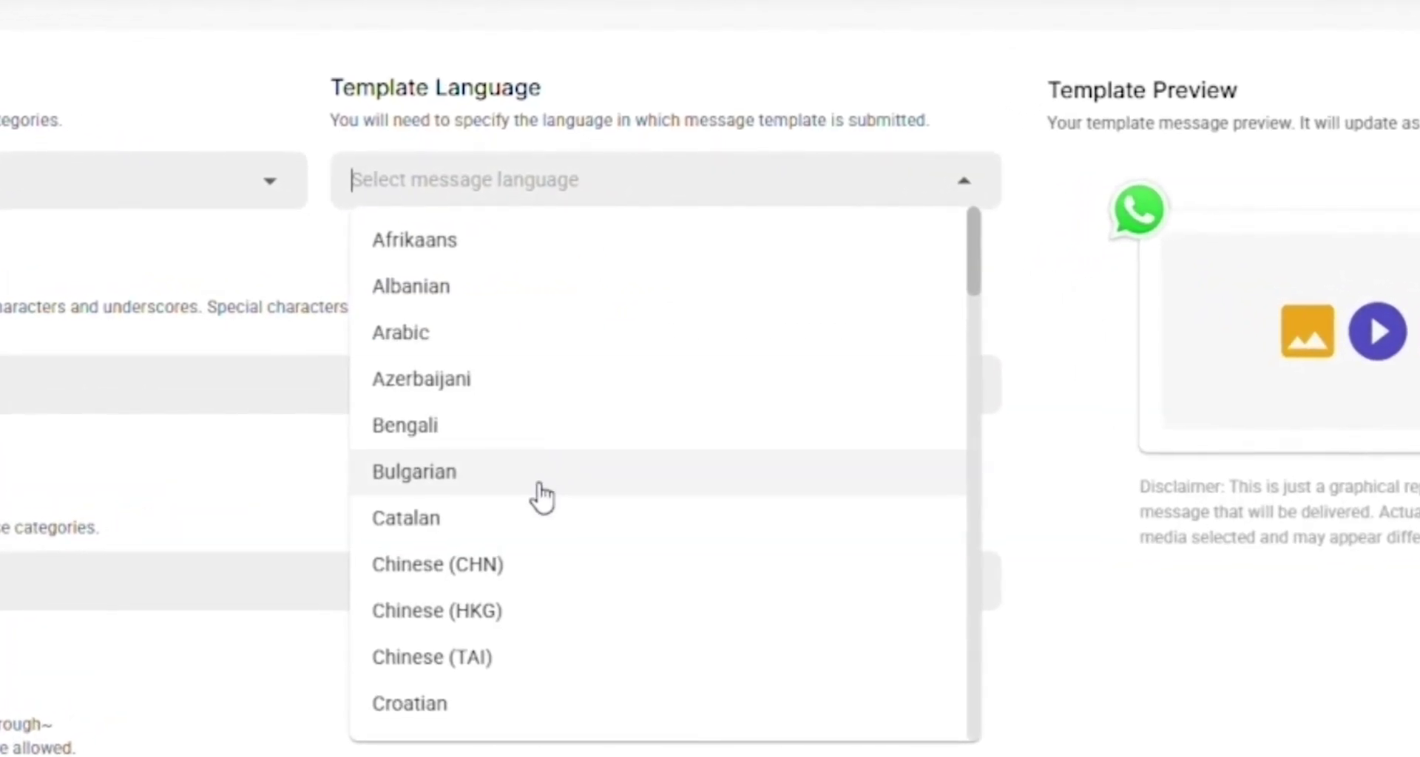
pyautogui.write('e')
pyautogui.click(406, 518)
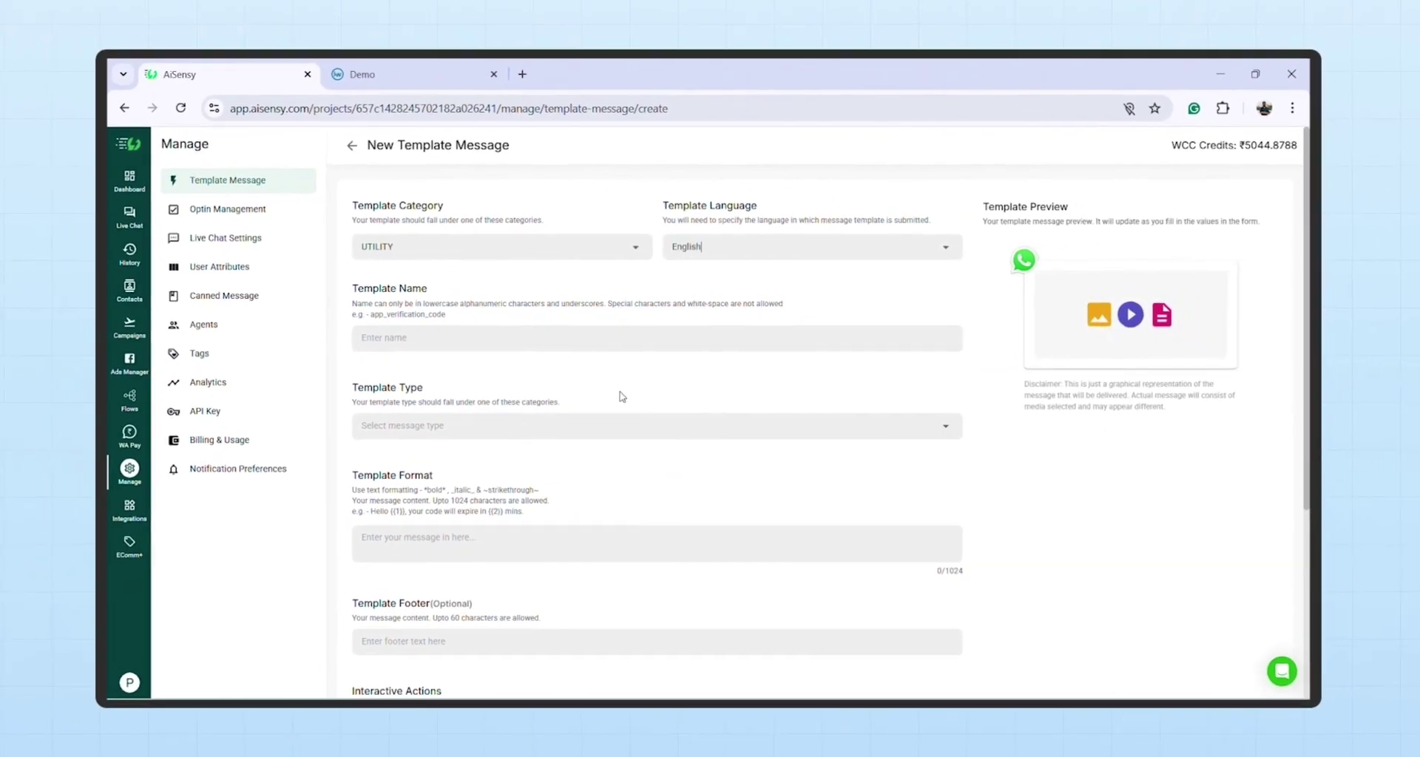
pyautogui.click(513, 339)
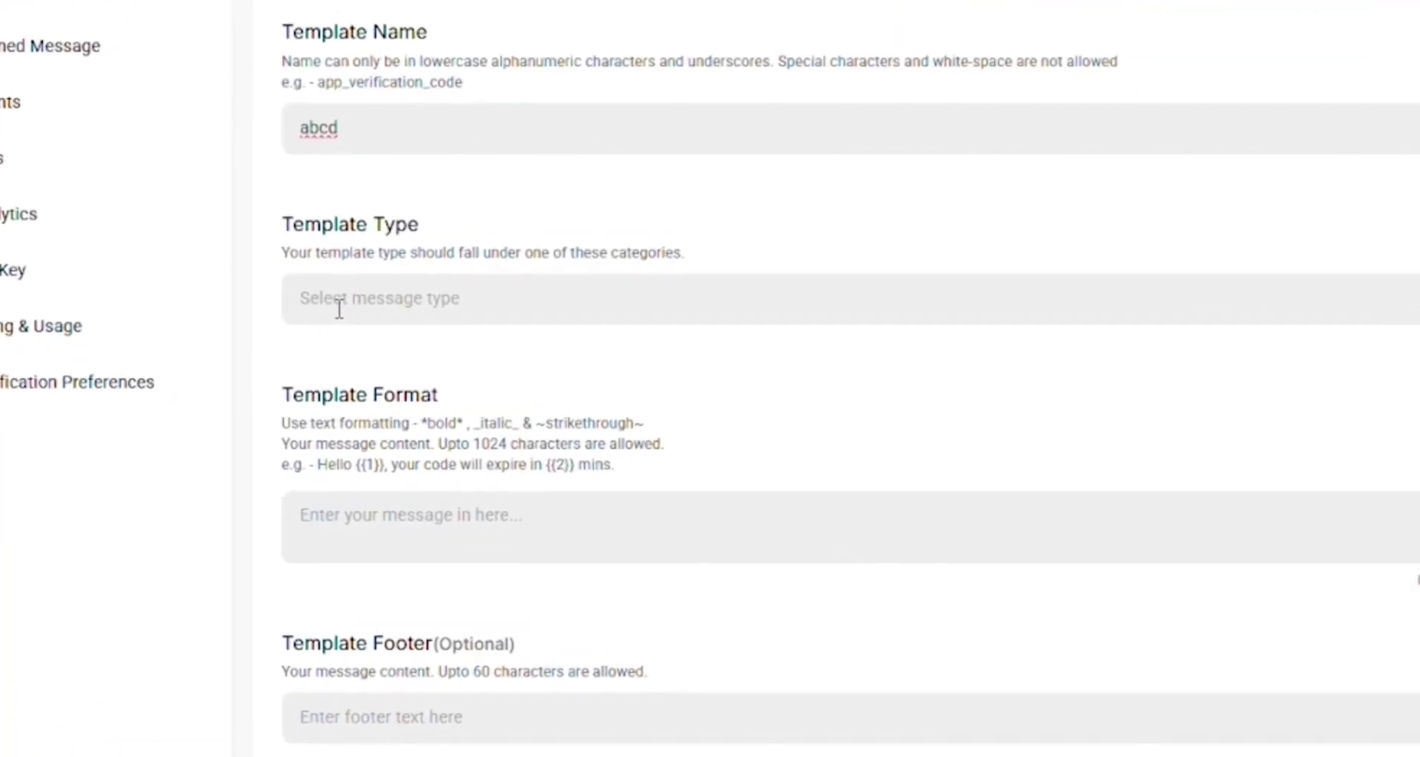
pyautogui.click(382, 429)
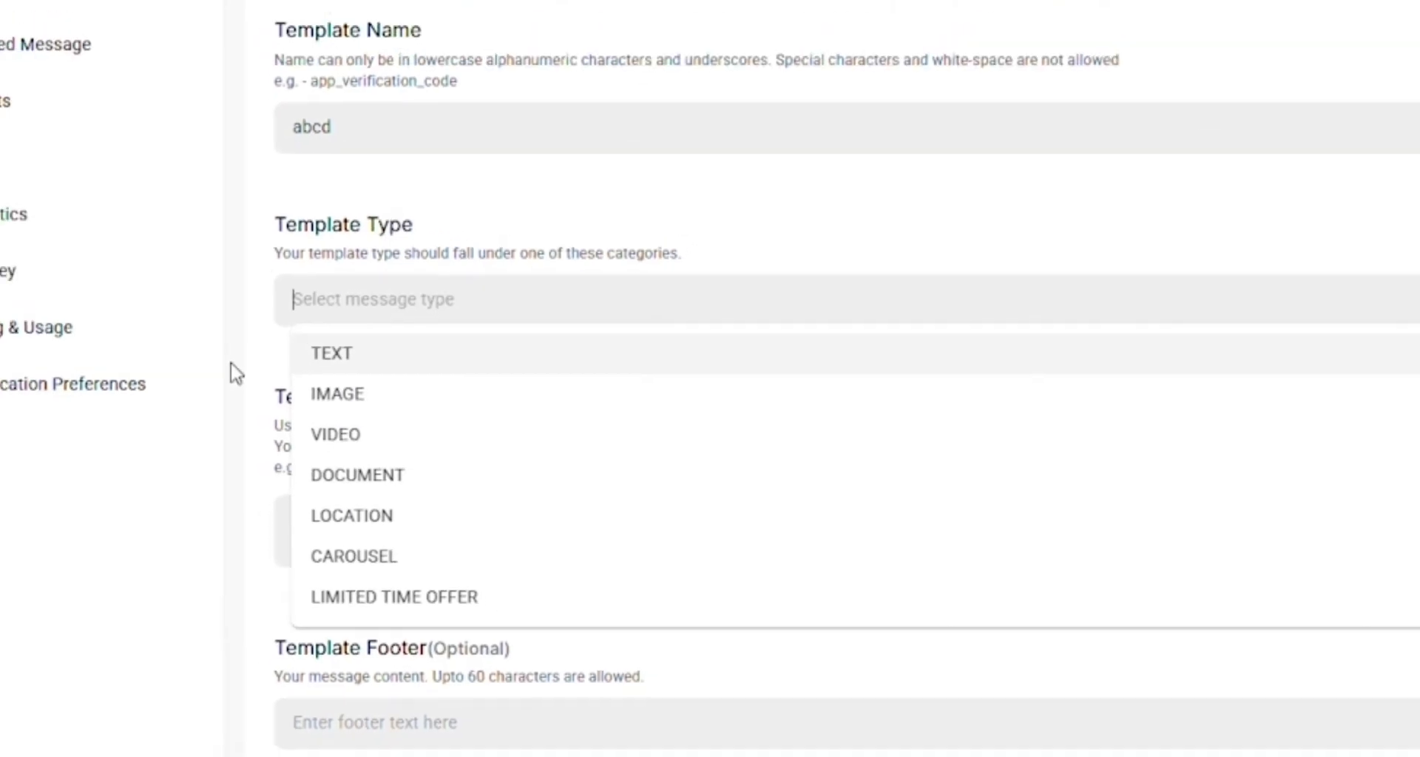
pyautogui.click(313, 326)
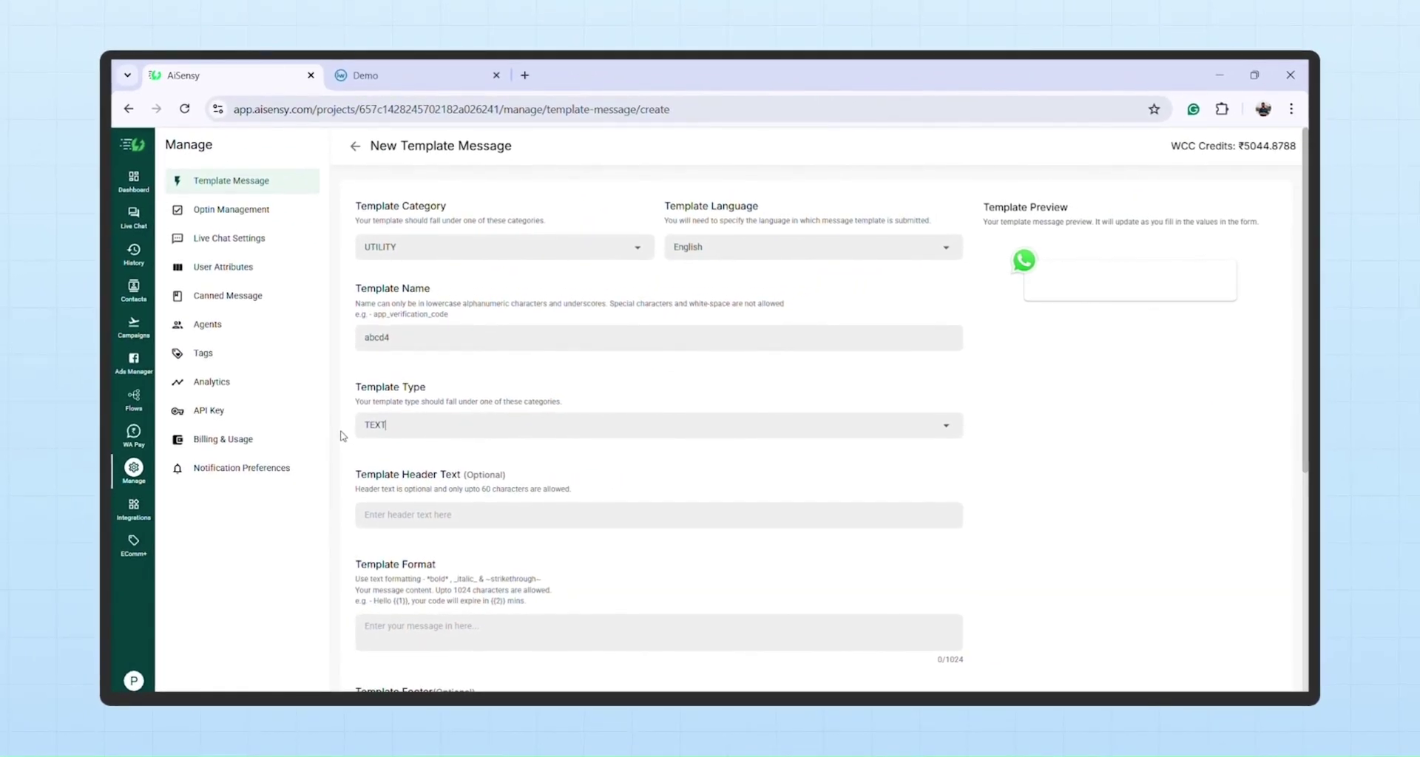
# Open Mint's Capital Gain Realized template and scroll to its Template Format and Sample Values.
pyautogui.click(394, 74)
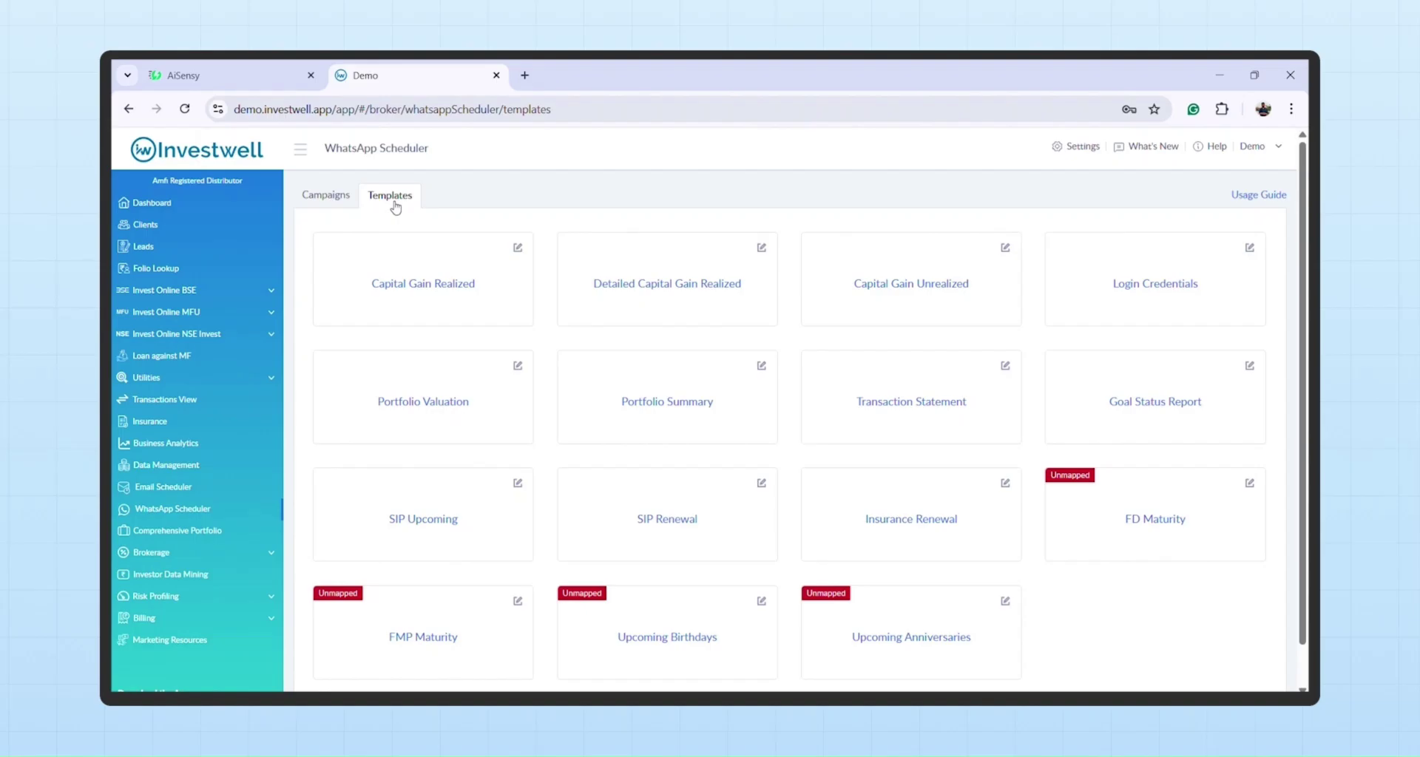
pyautogui.click(405, 285)
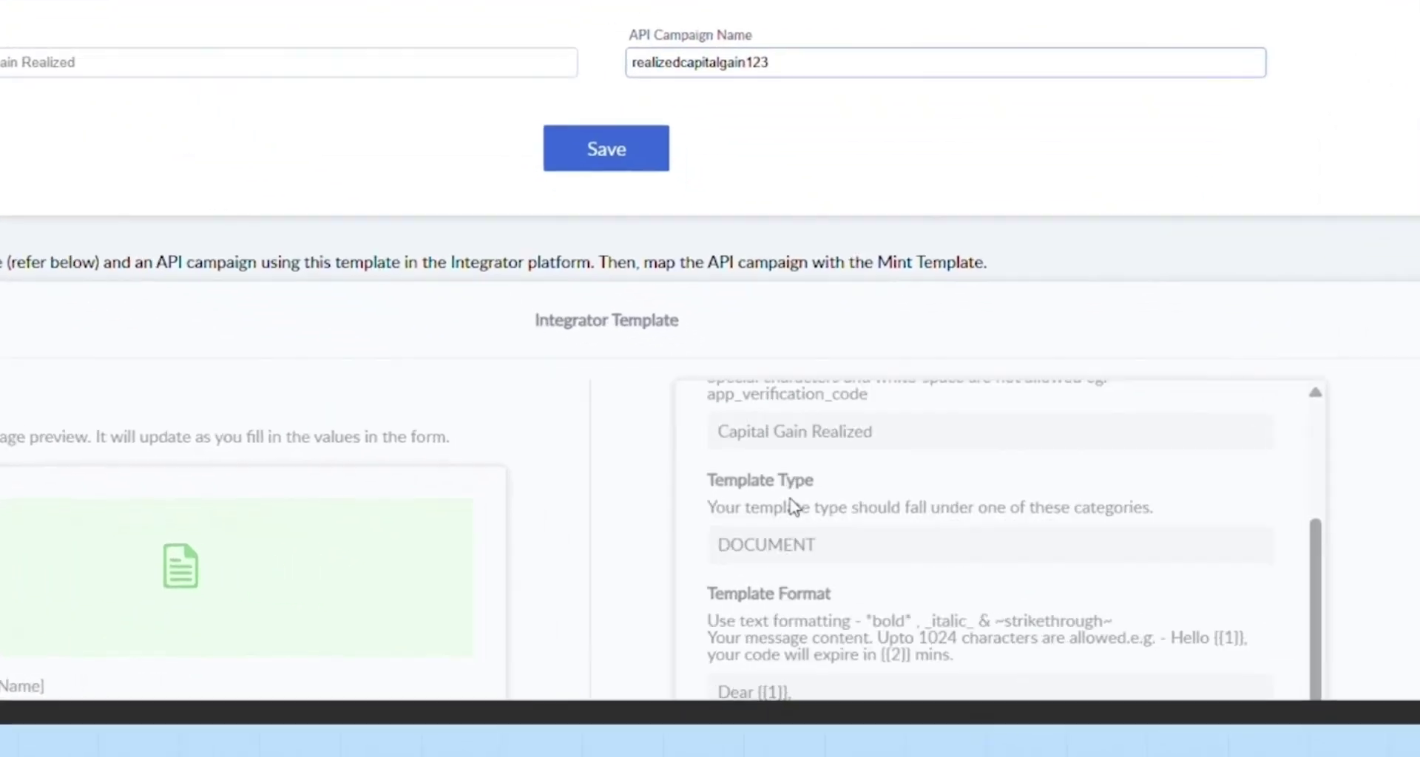
pyautogui.scroll(-2, 793, 507)
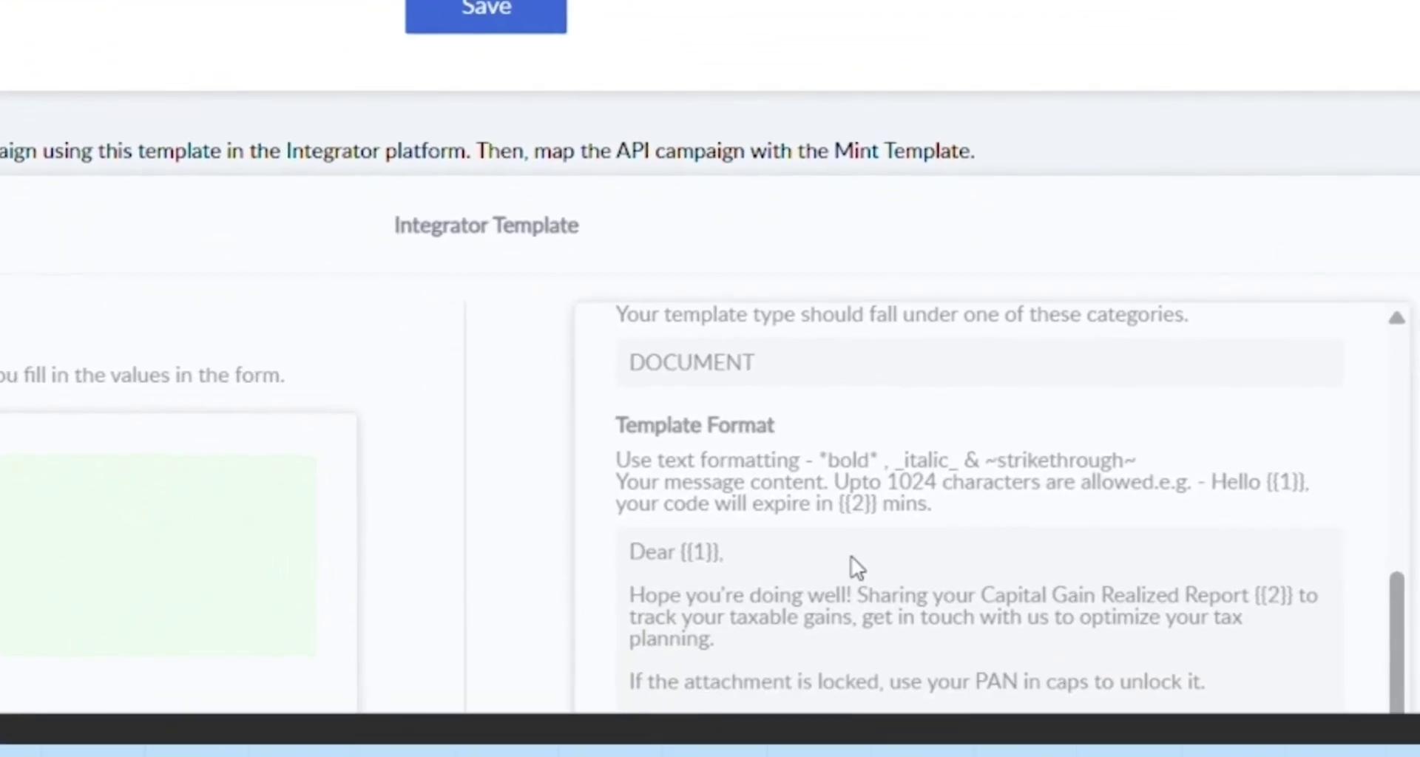
pyautogui.scroll(-4, 658, 560)
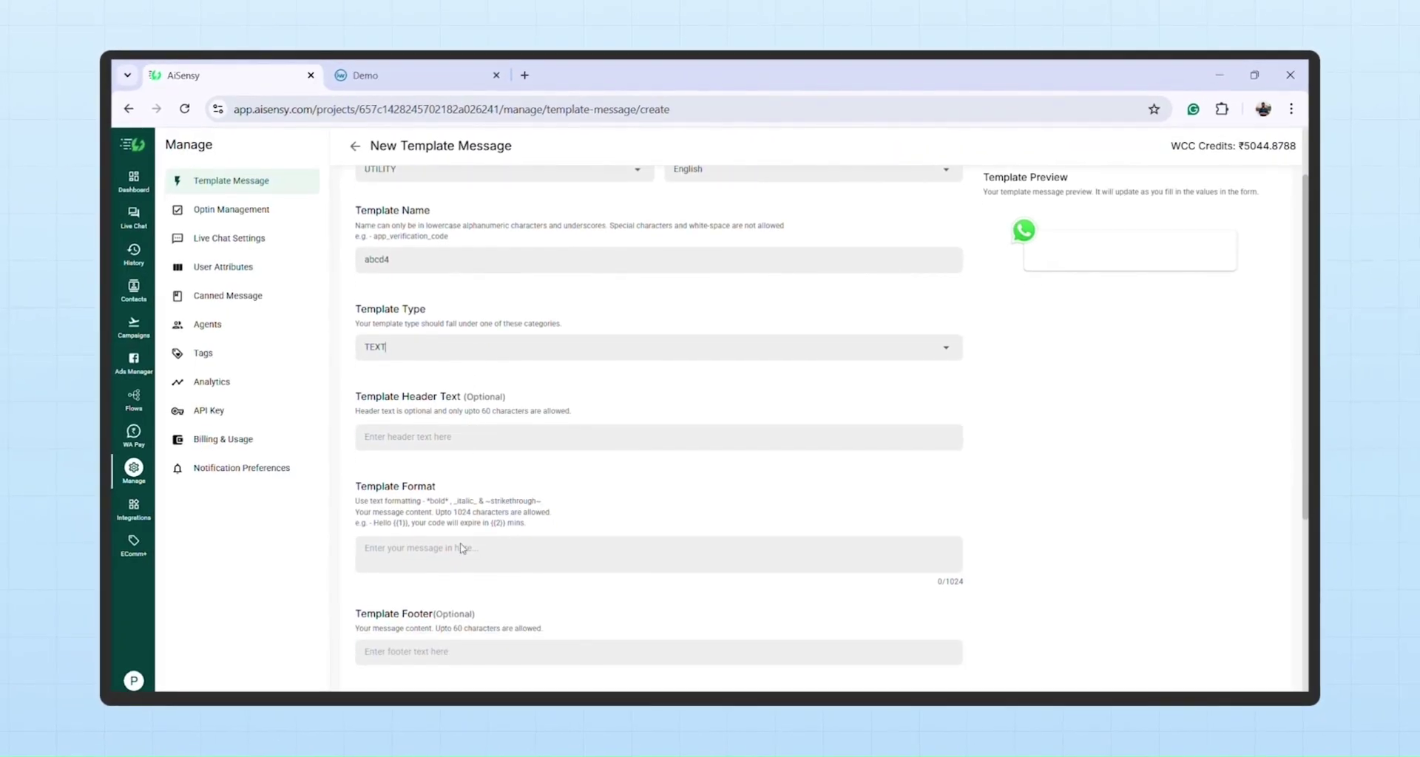
# Paste the Capital Gain Realized message, add the Team Investwell footer, and enter the {{1}} sample value.
pyautogui.write("Dear {{1}},  Hope you're doing well! Sharing your Capital Gain Realized Report {{2}} to track your taxable gains, get in touch with us to optimize your tax planning.  If the attachment is locked, use your PAN in caps to unlock it.  Thank you for your trust and continued investment with us.")
pyautogui.scroll(-4, 459, 562)
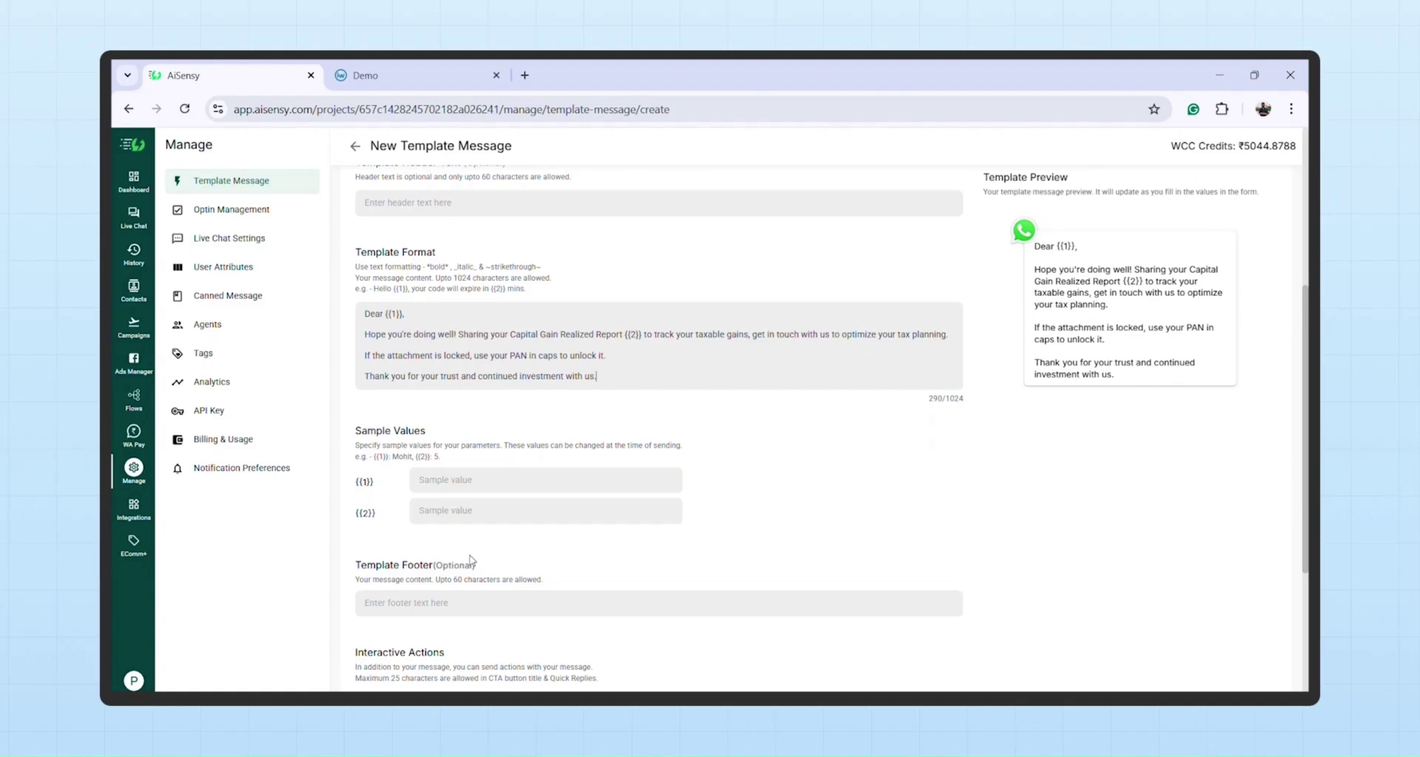
pyautogui.click(451, 526)
pyautogui.click(491, 563)
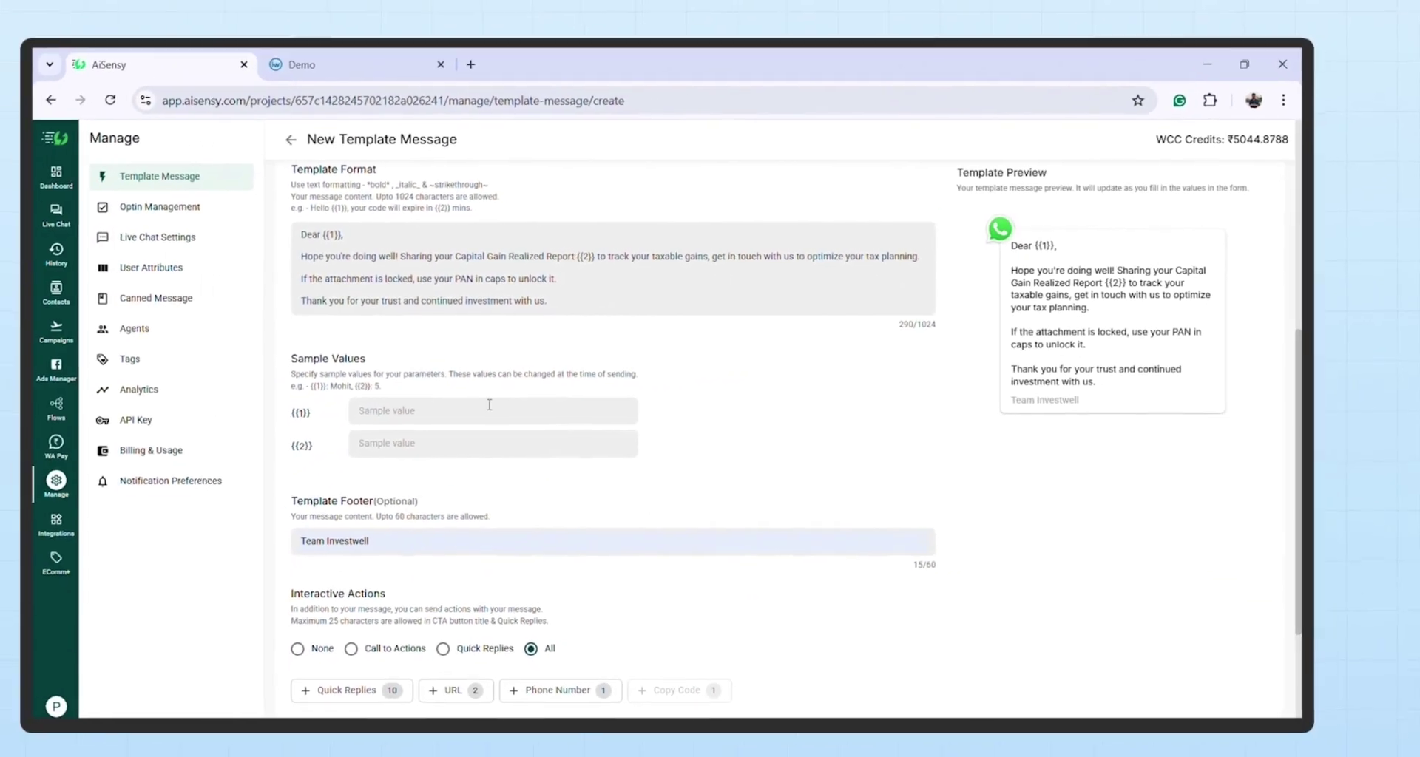
pyautogui.click(490, 411)
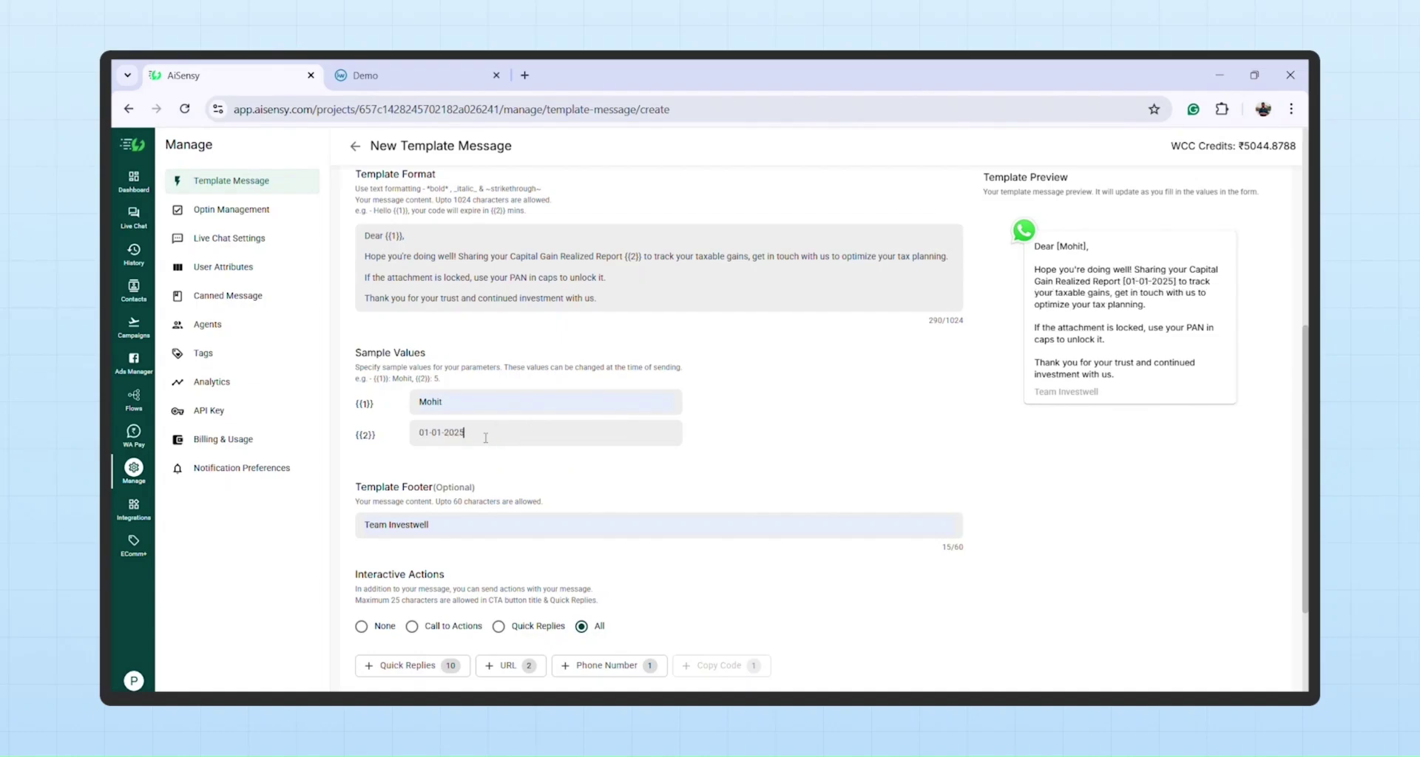
pyautogui.scroll(-3, 755, 580)
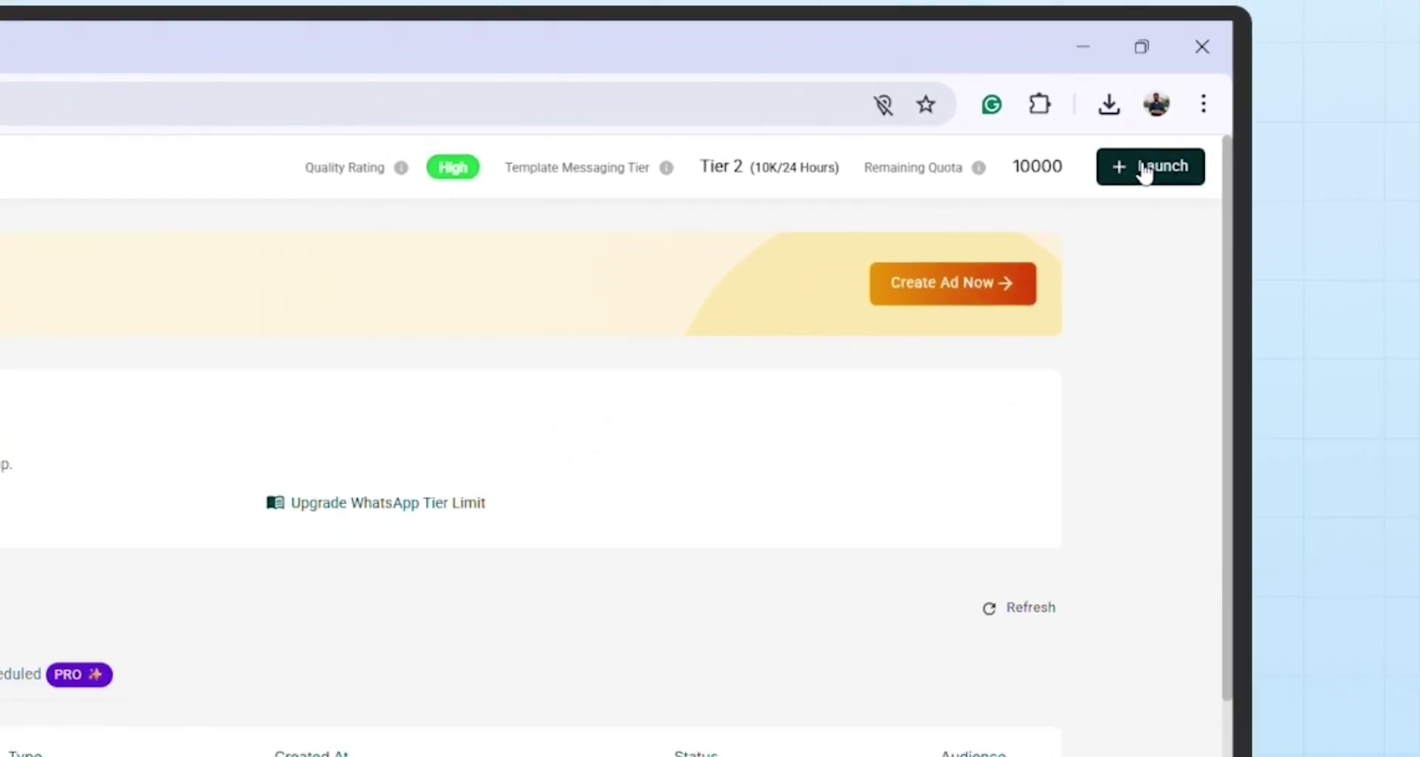
# Create API campaign 'Capital Gain Realized1' with the capitalgainunrealized template and set it live.
pyautogui.click(1276, 144)
pyautogui.click(810, 381)
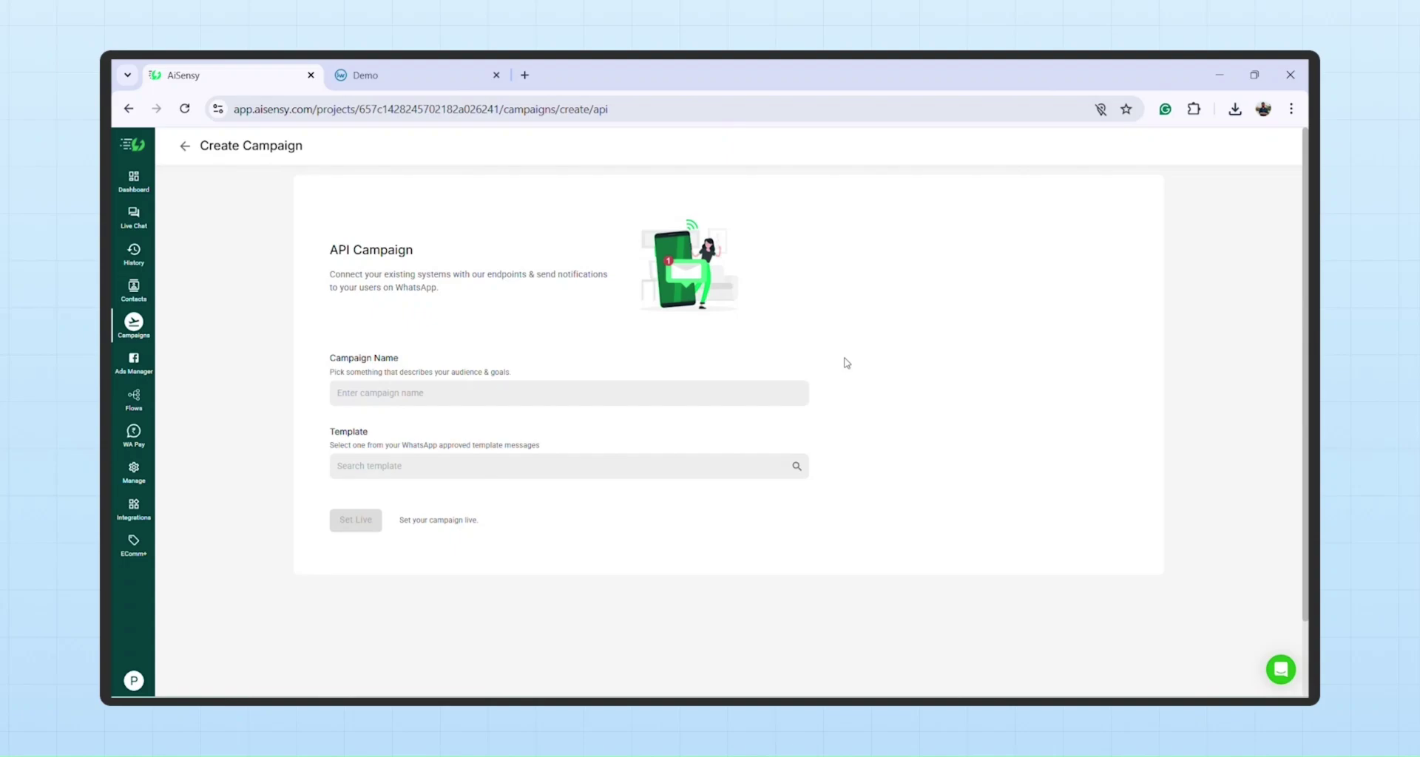
pyautogui.write('Capital Gain Realized')
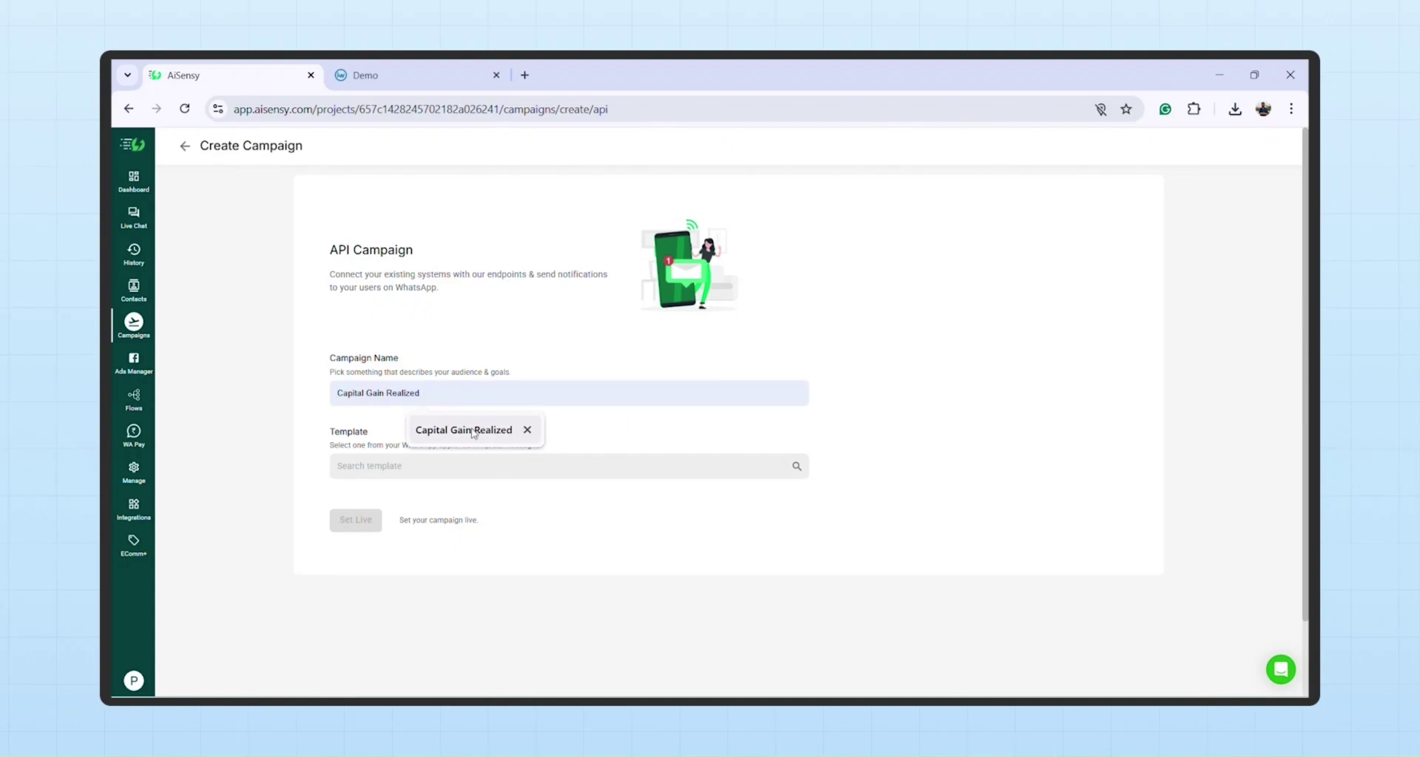
pyautogui.write('1')
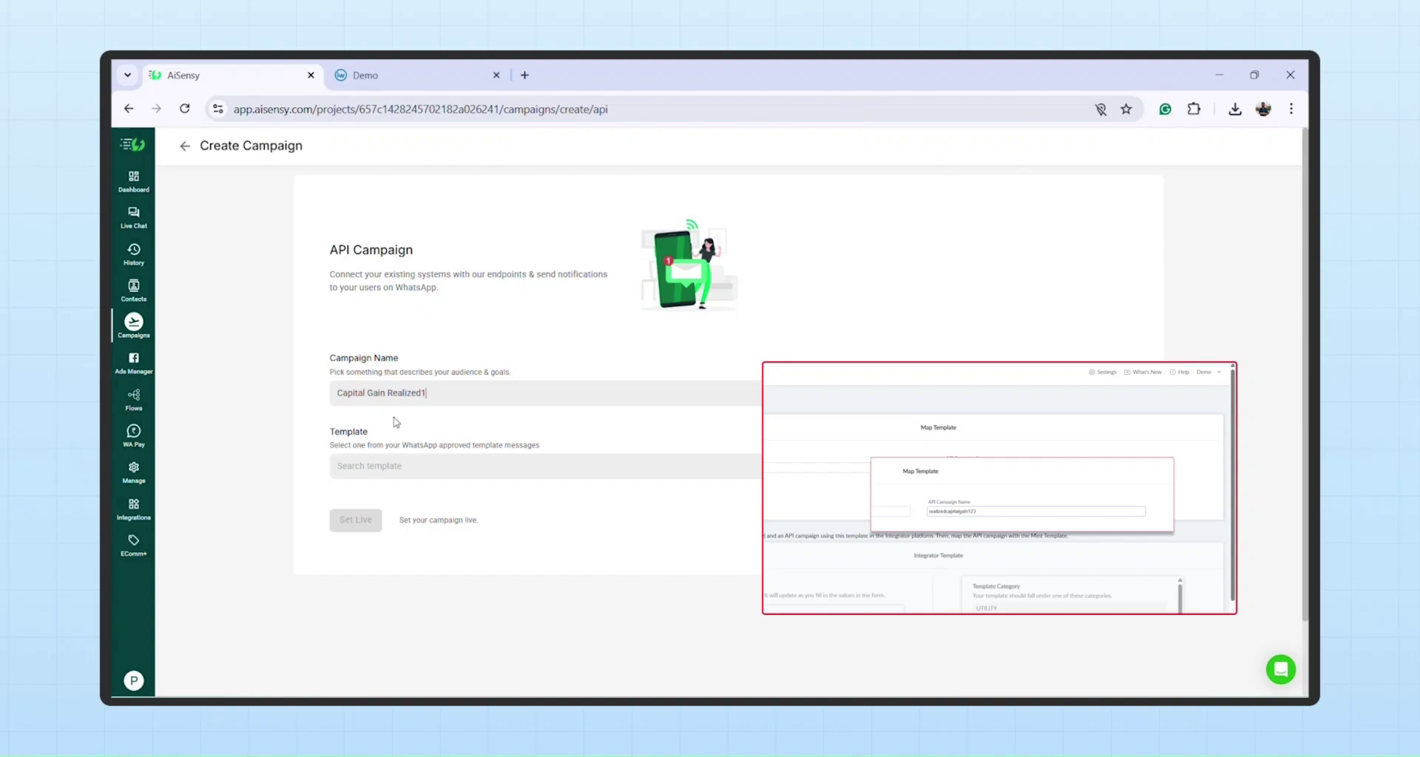
pyautogui.click(407, 463)
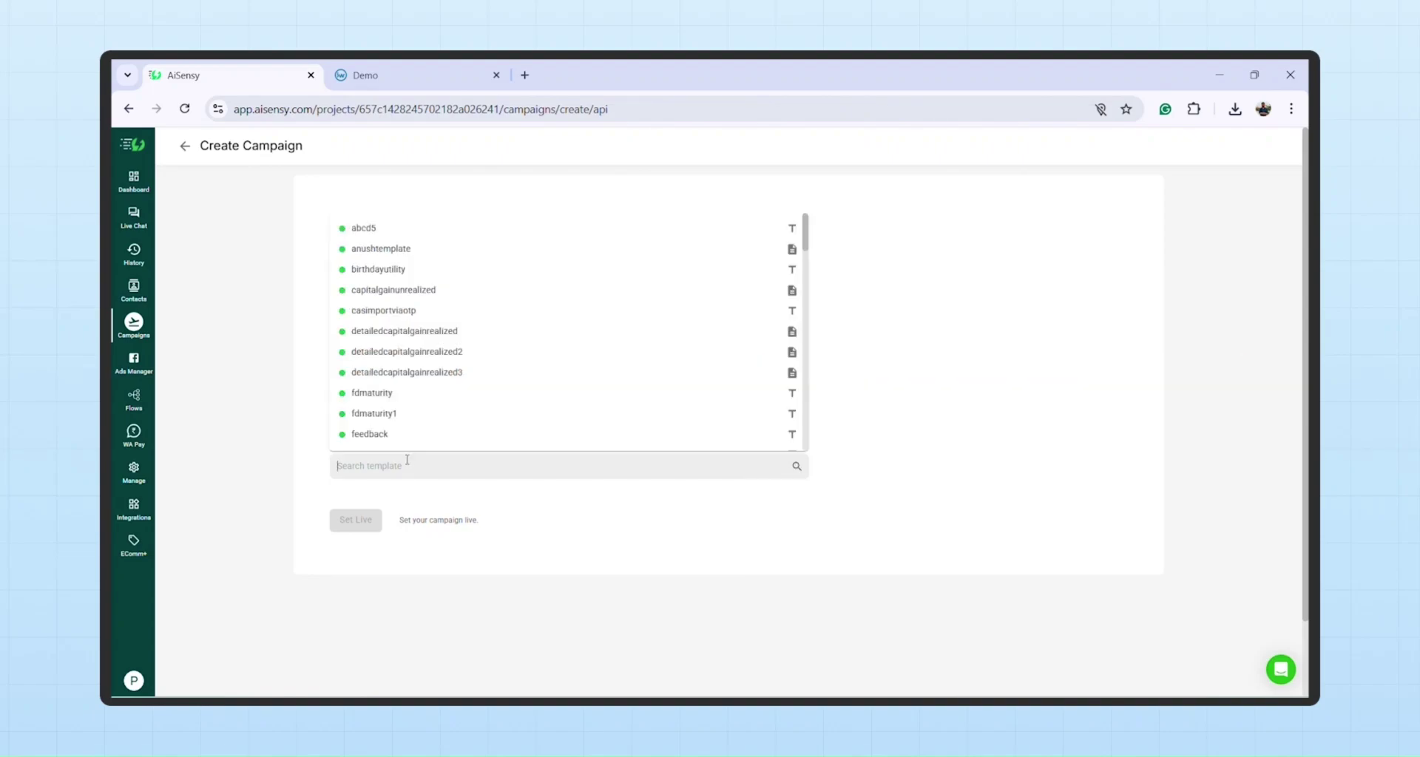
pyautogui.click(399, 294)
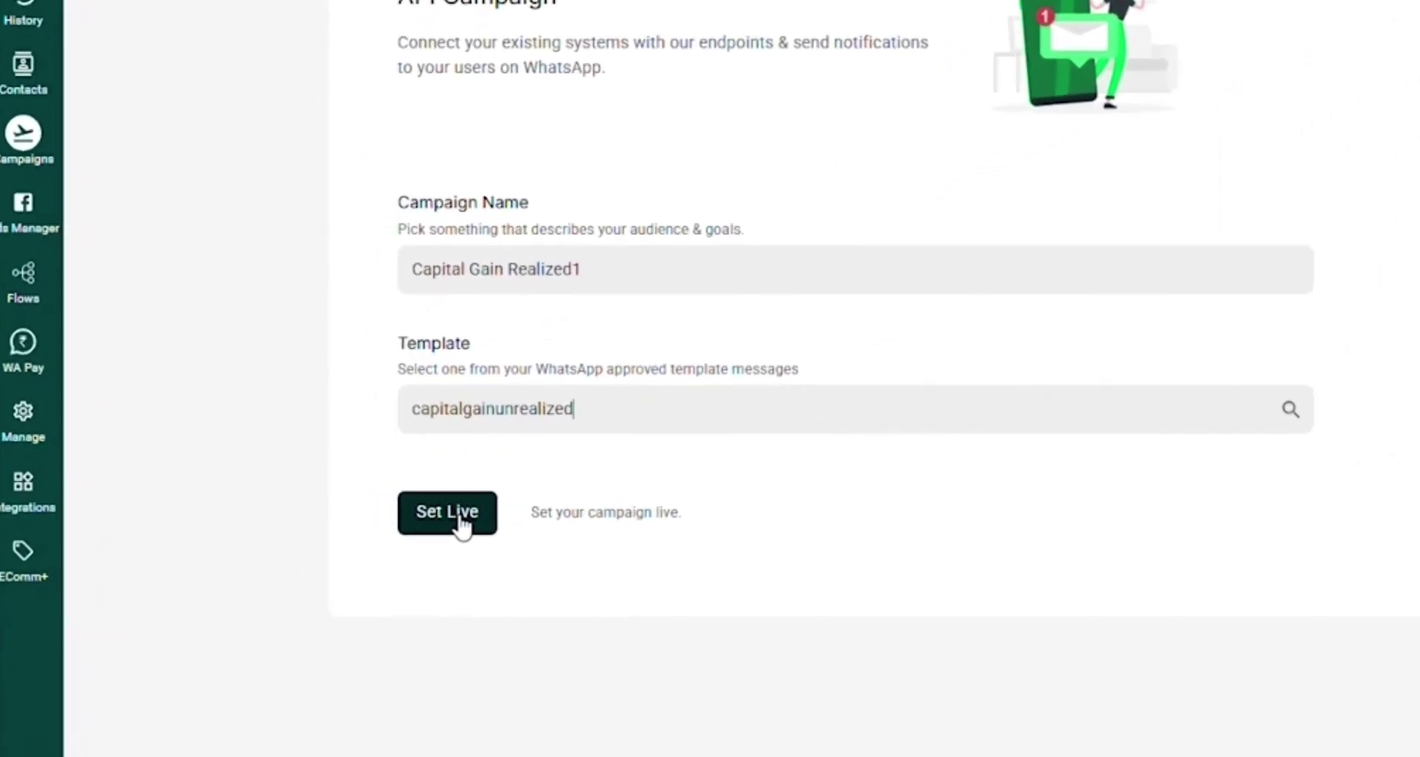
pyautogui.click(360, 524)
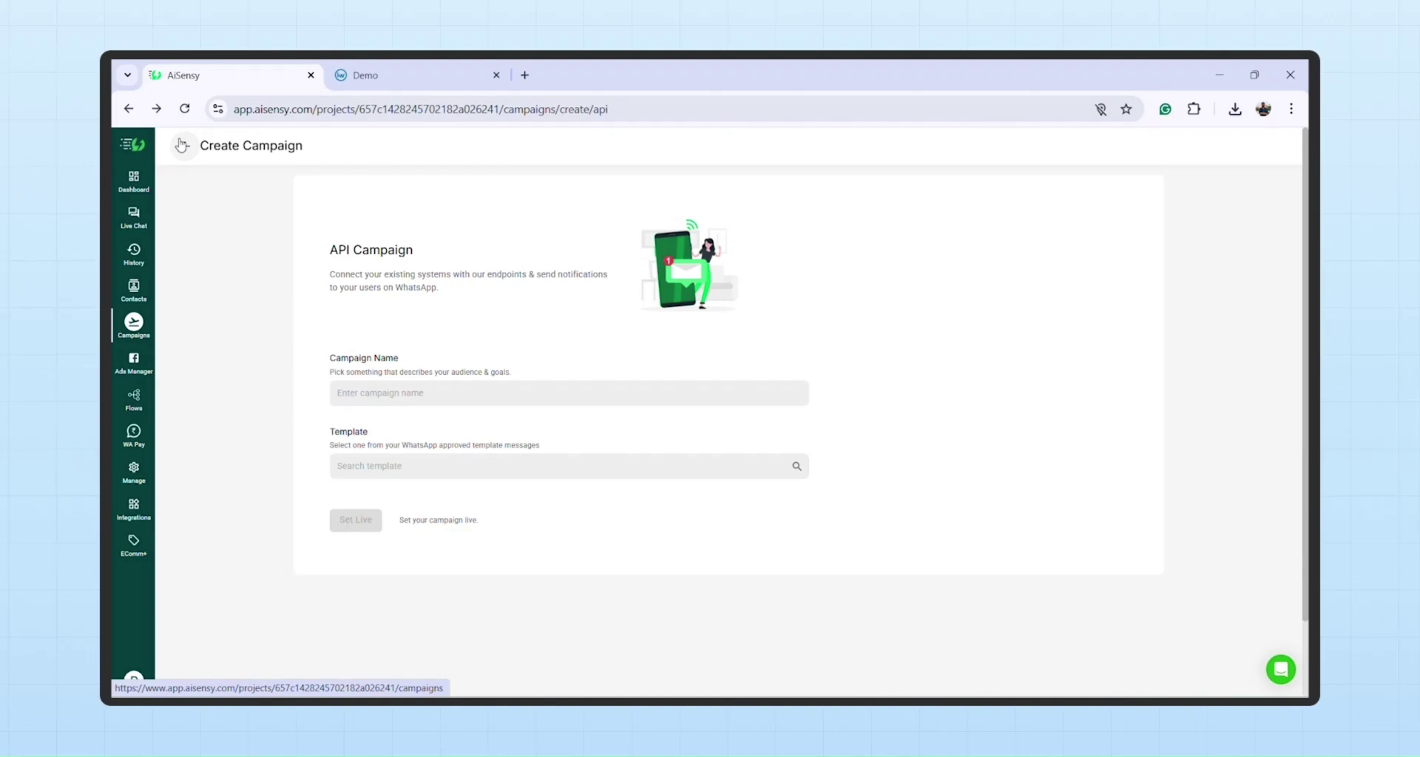
# Return to the AiSensy campaigns list and filter to API campaigns to confirm Capital Gain Realized1 is Live.
pyautogui.click(182, 146)
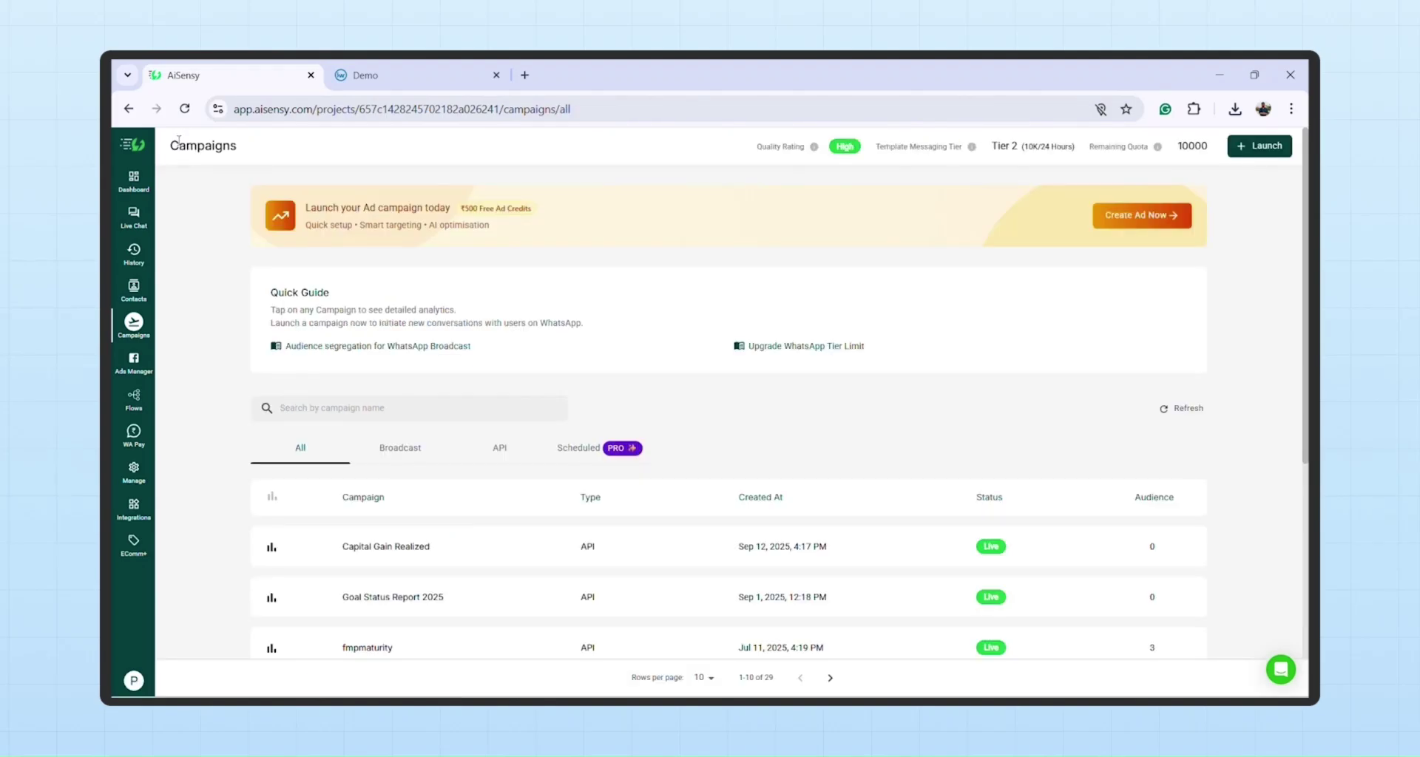
pyautogui.click(500, 449)
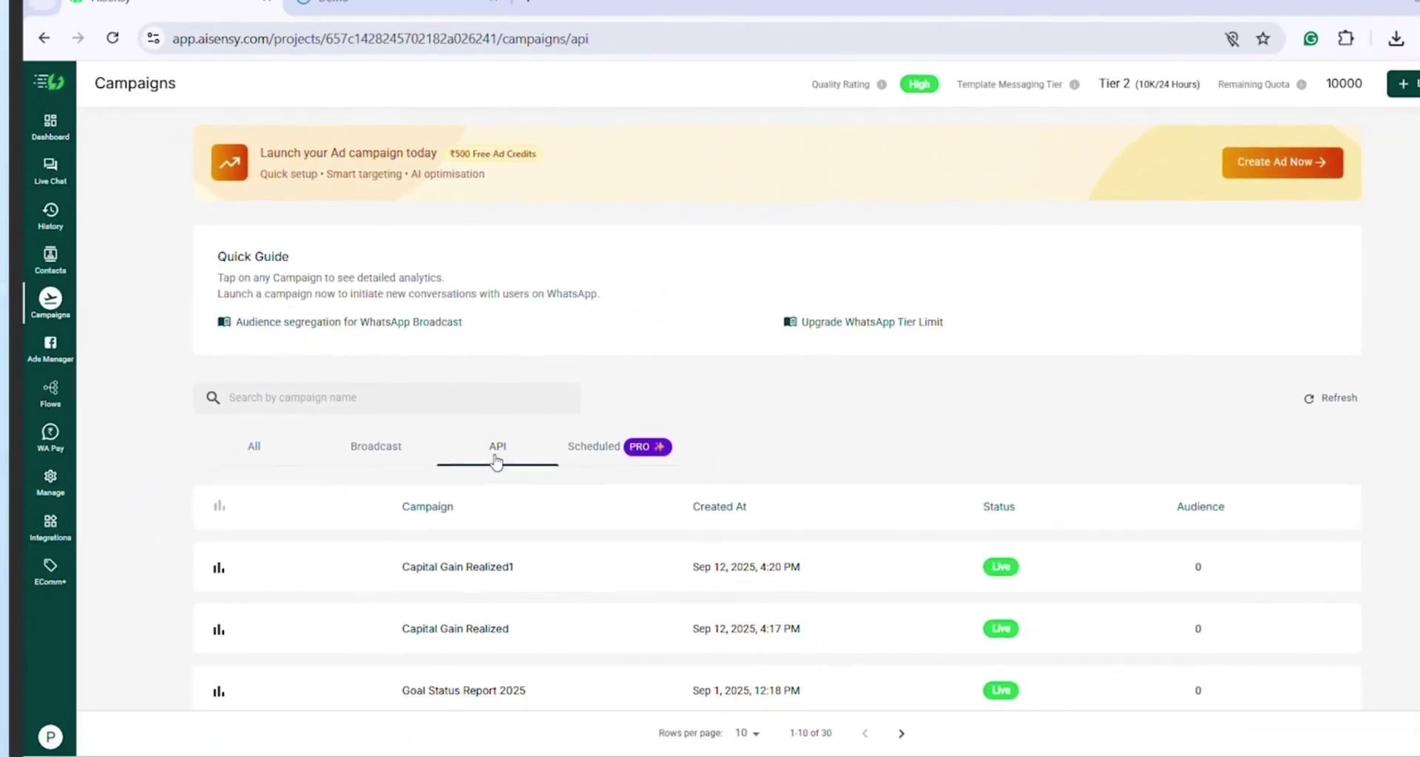
pyautogui.scroll(-2, 499, 455)
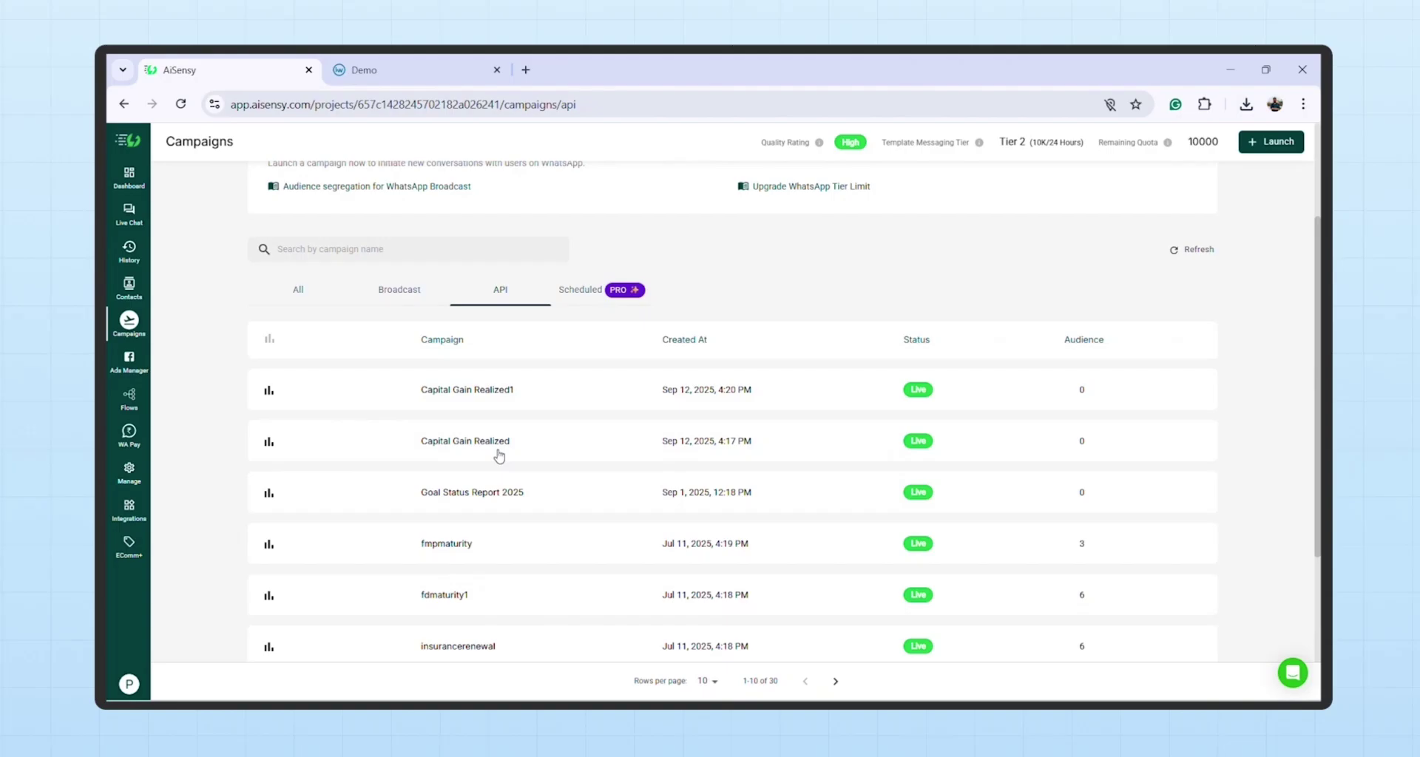
pyautogui.scroll(-1, 499, 454)
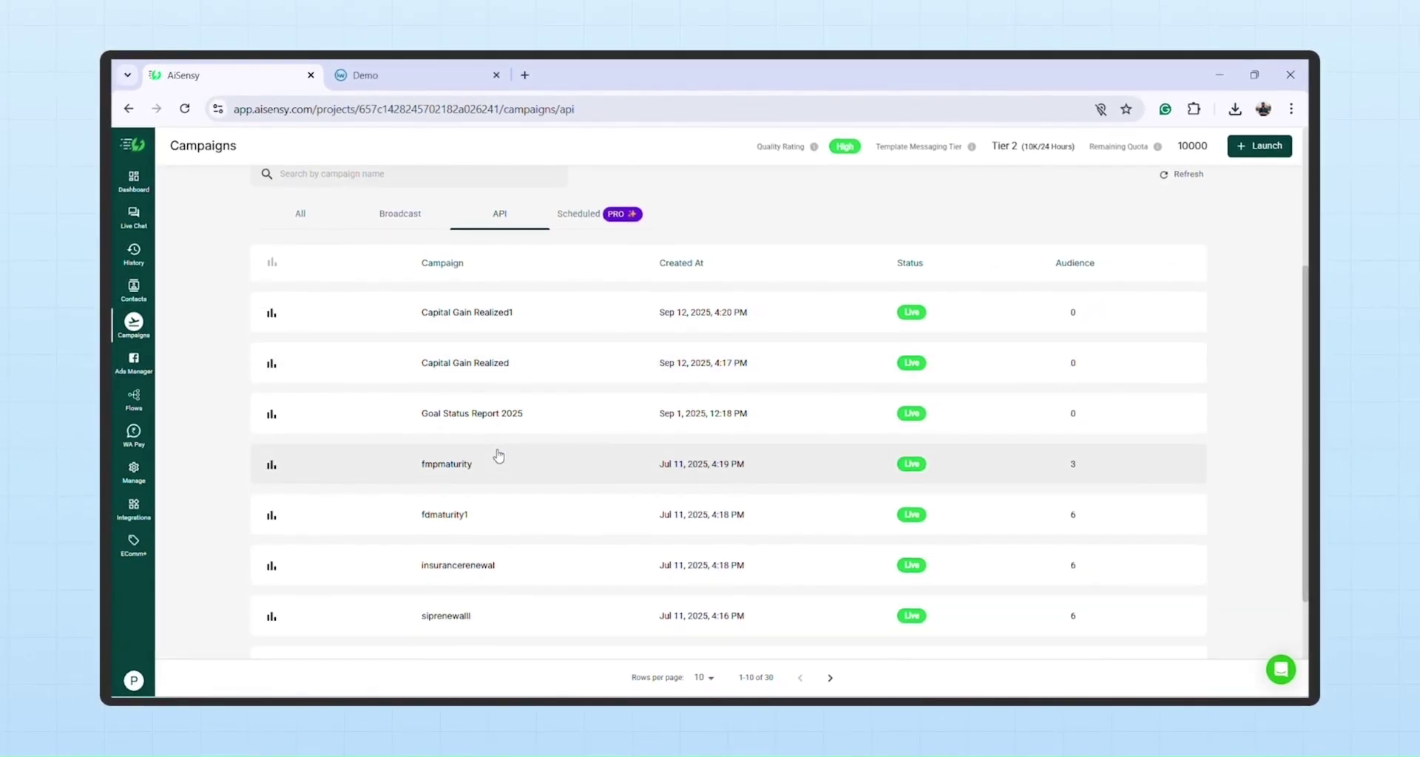
# In Mint's Demo tab, leave the Capital Gain Realized form for the WhatsApp Templates grid.
pyautogui.click(405, 74)
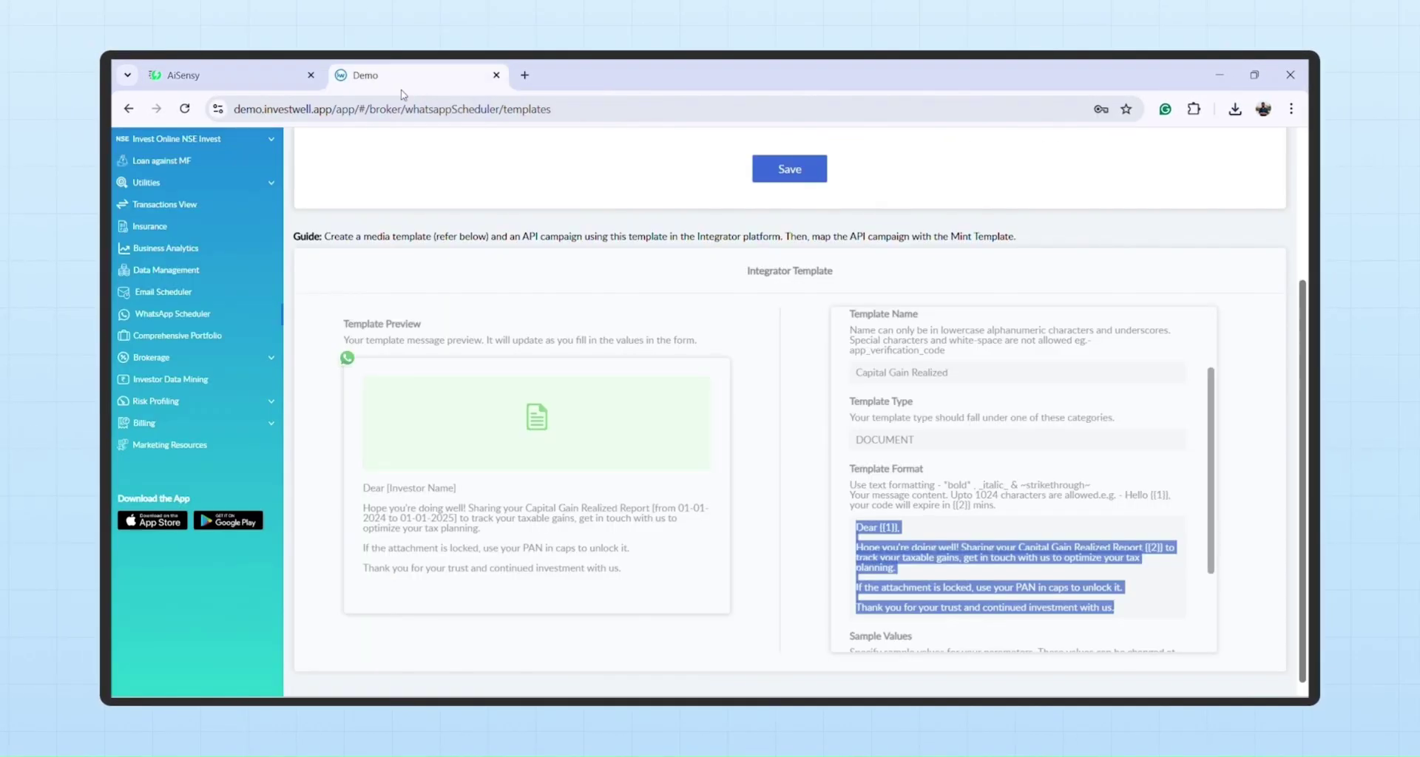
pyautogui.scroll(5, 691, 285)
pyautogui.click(303, 208)
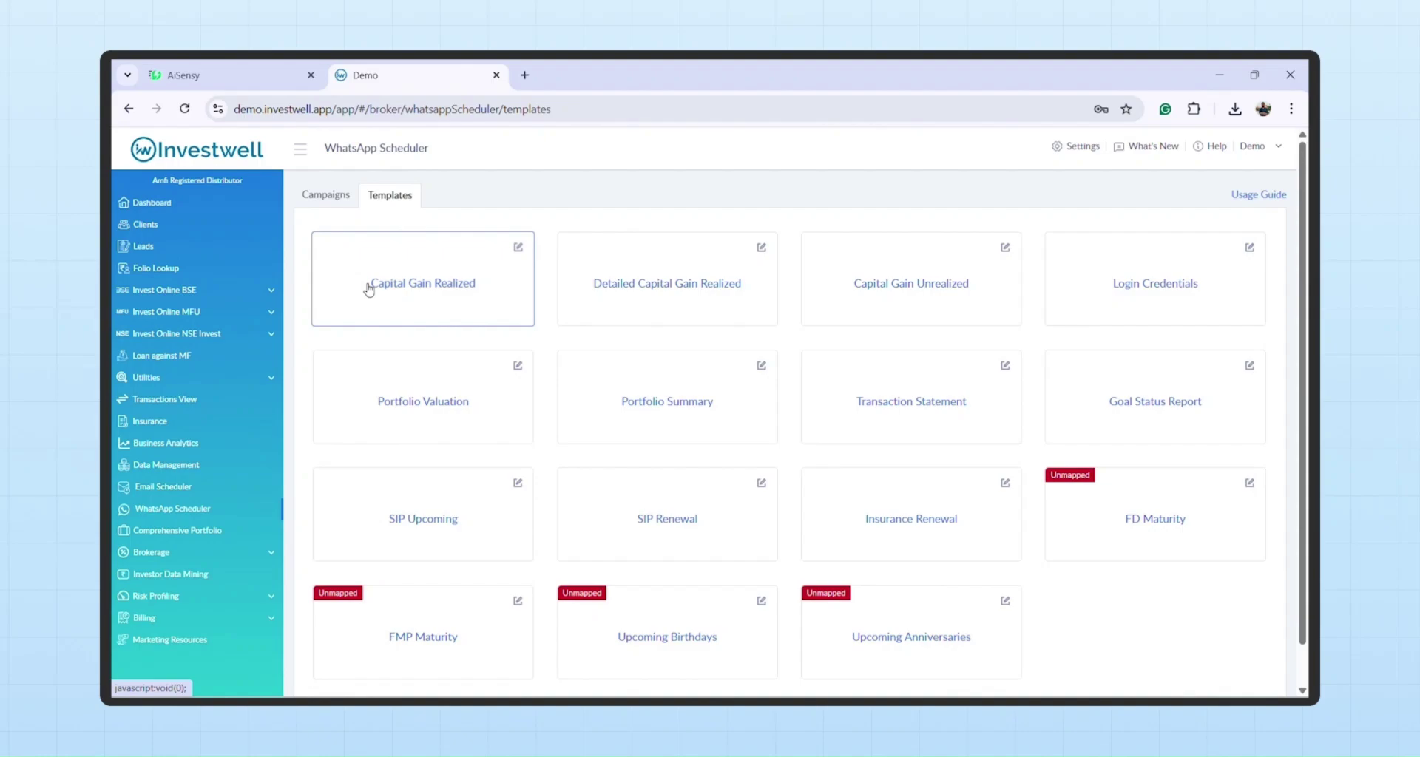
pyautogui.scroll(-1, 1181, 610)
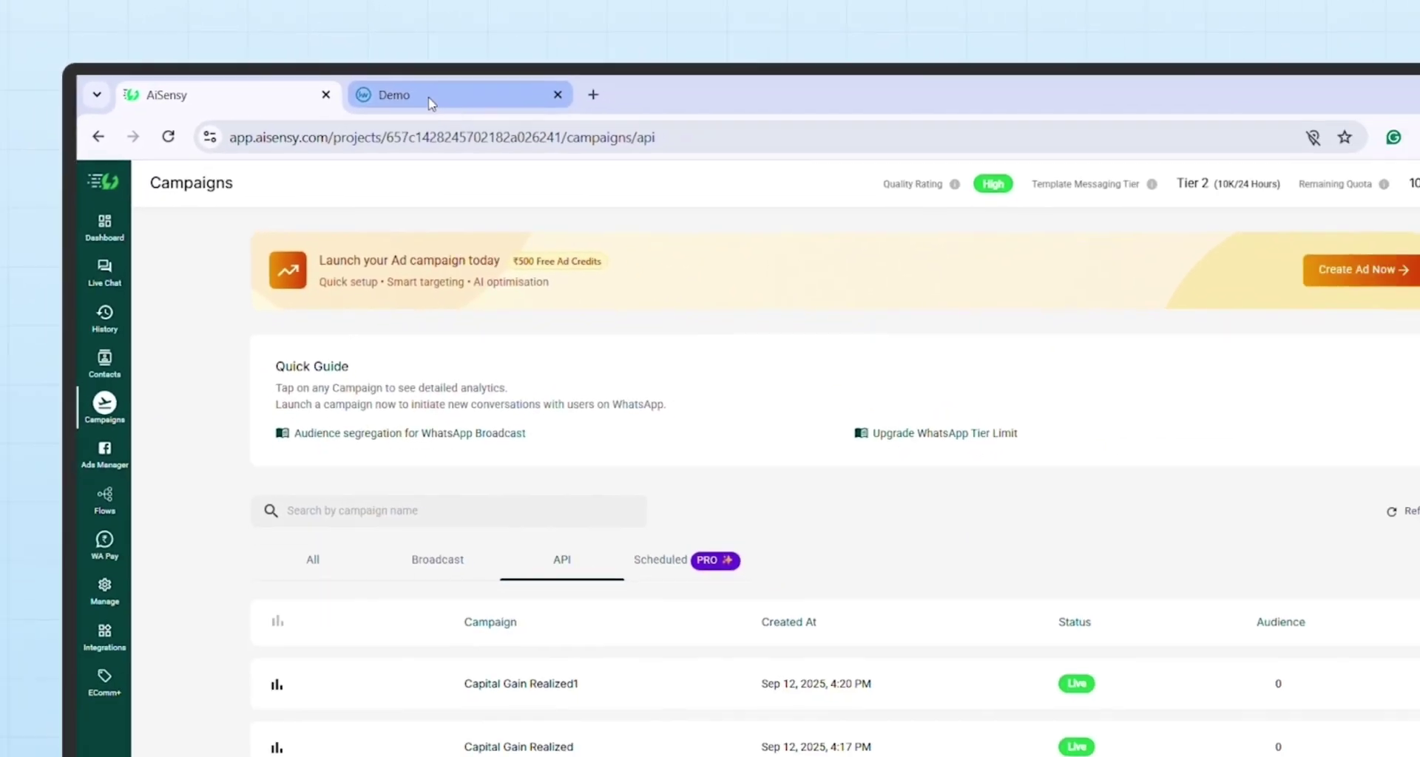
# Link Mint's Capital Gain Realized WhatsApp template to its AiSensy API campaign and save the mapping.
pyautogui.click(394, 81)
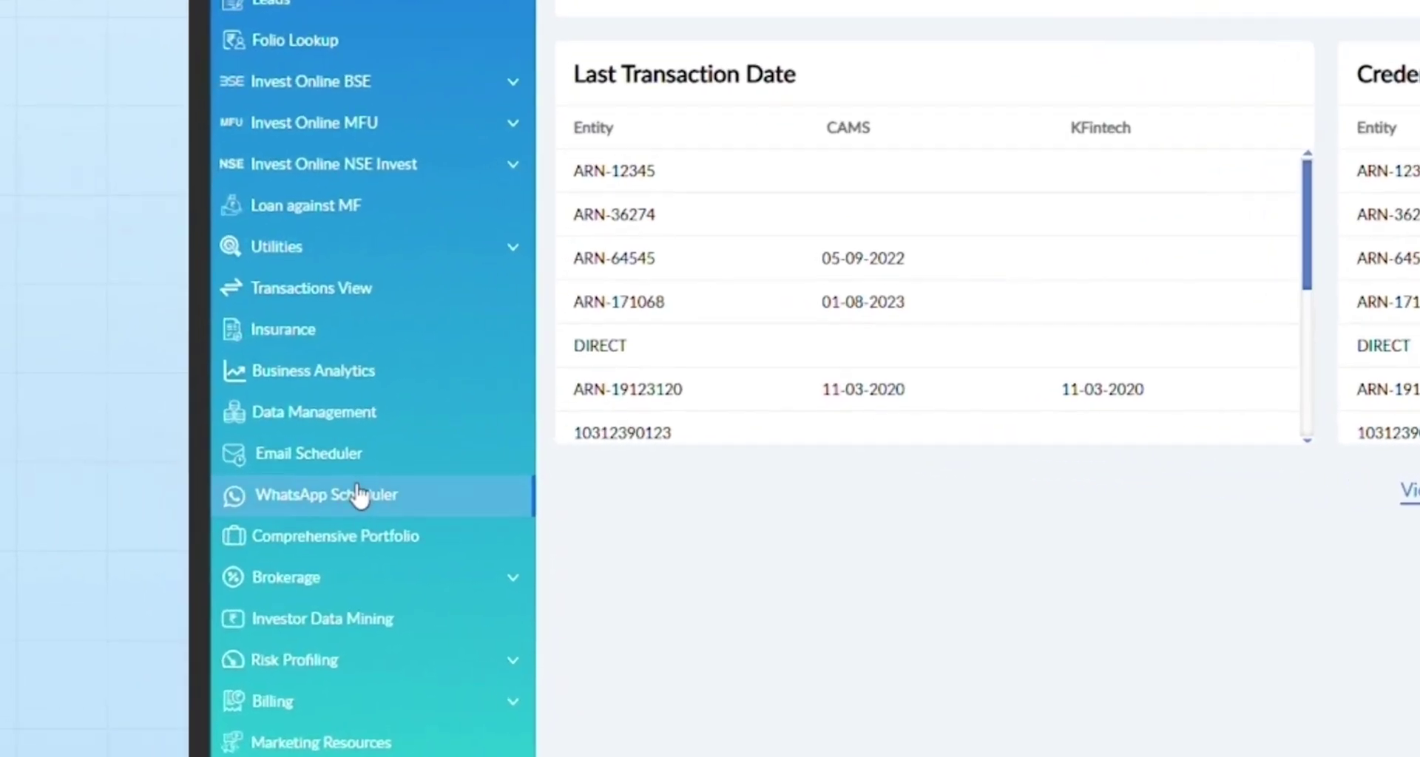
pyautogui.click(190, 476)
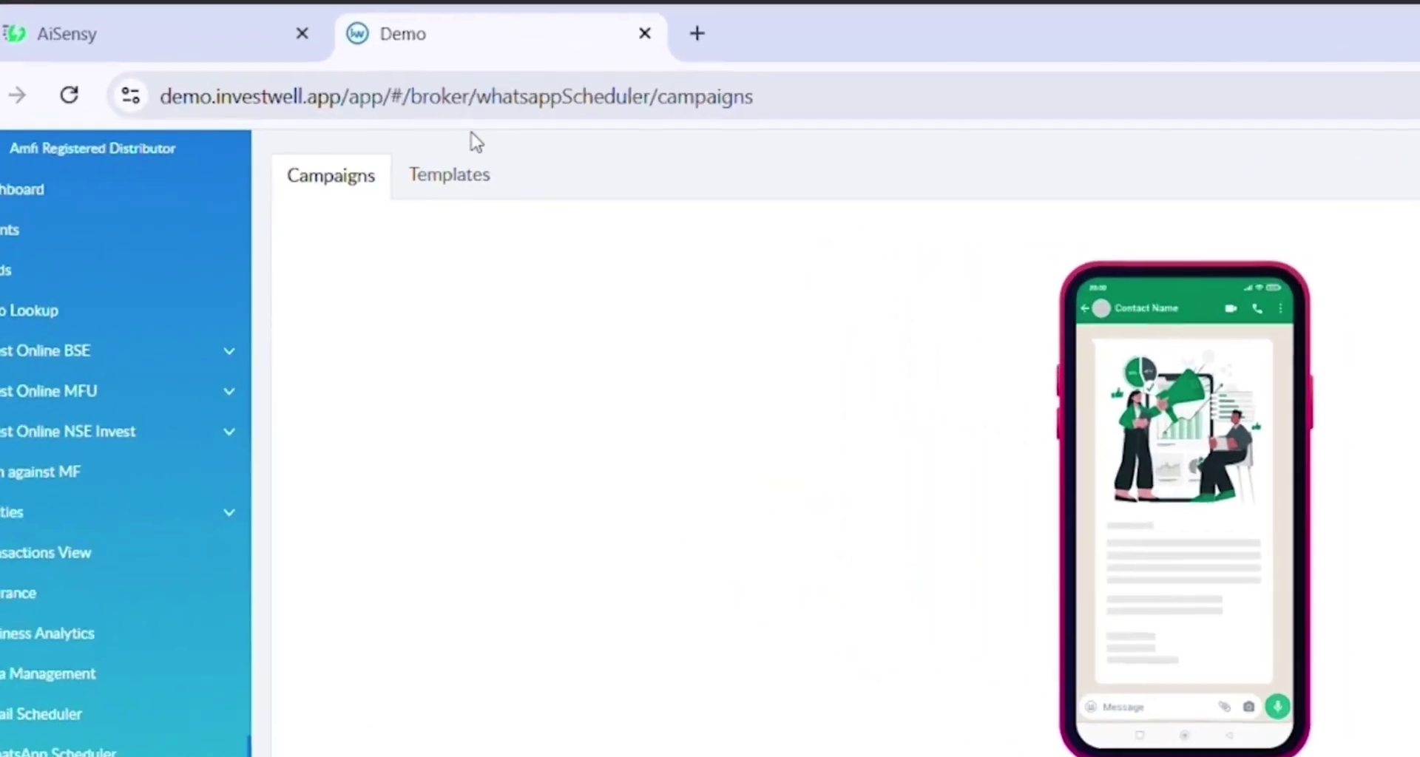
pyautogui.click(510, 65)
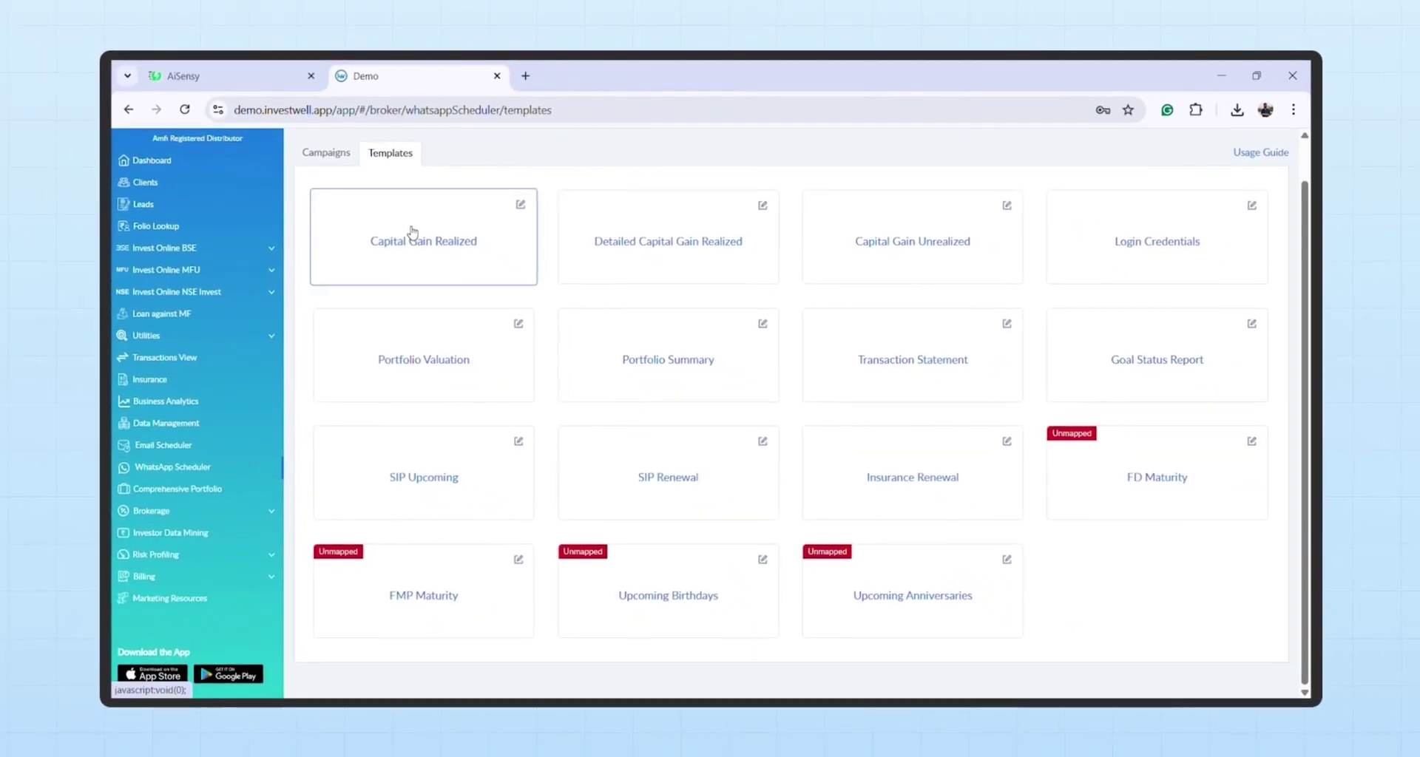
pyautogui.click(422, 247)
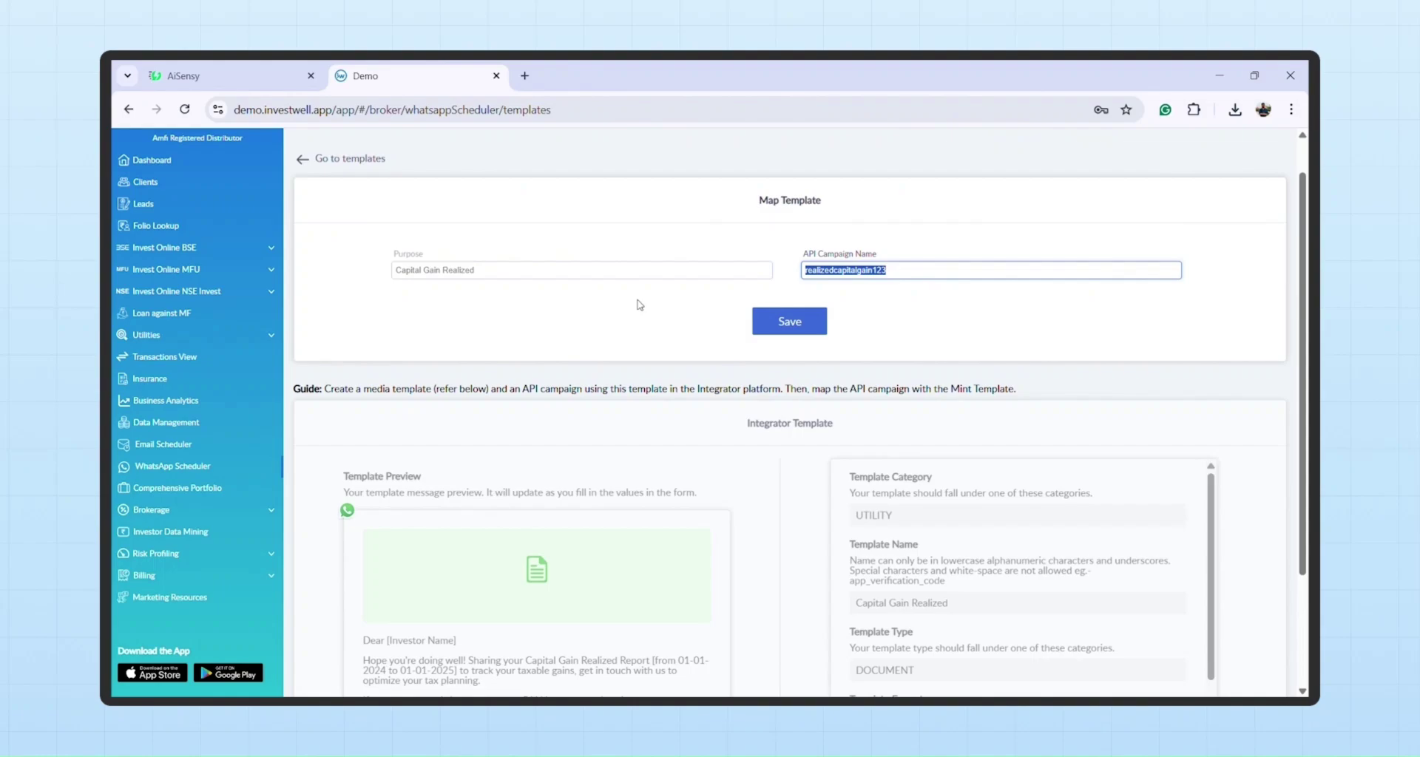
pyautogui.click(773, 322)
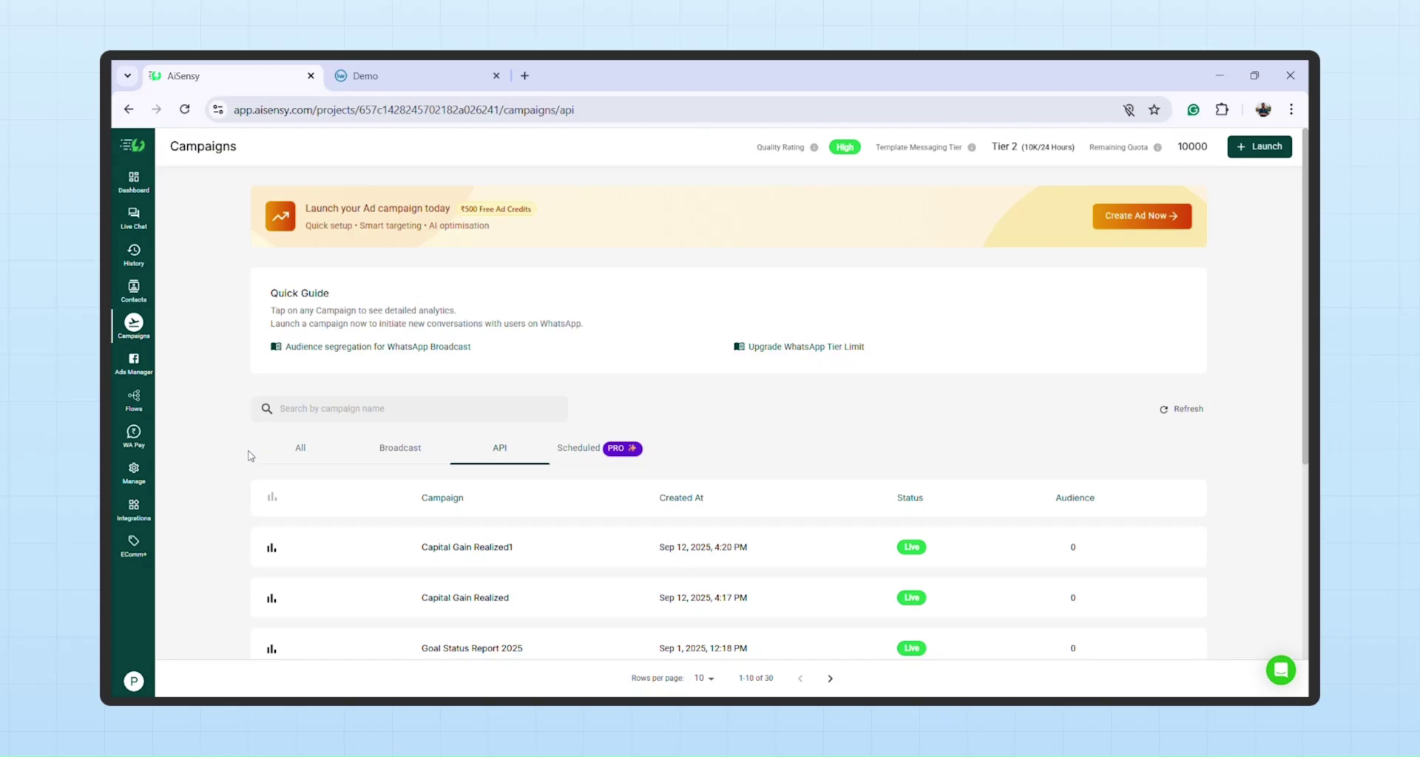
# Create a new WhatsApp Scheduler campaign named Capital Gain Realized and save the name.
pyautogui.click(365, 75)
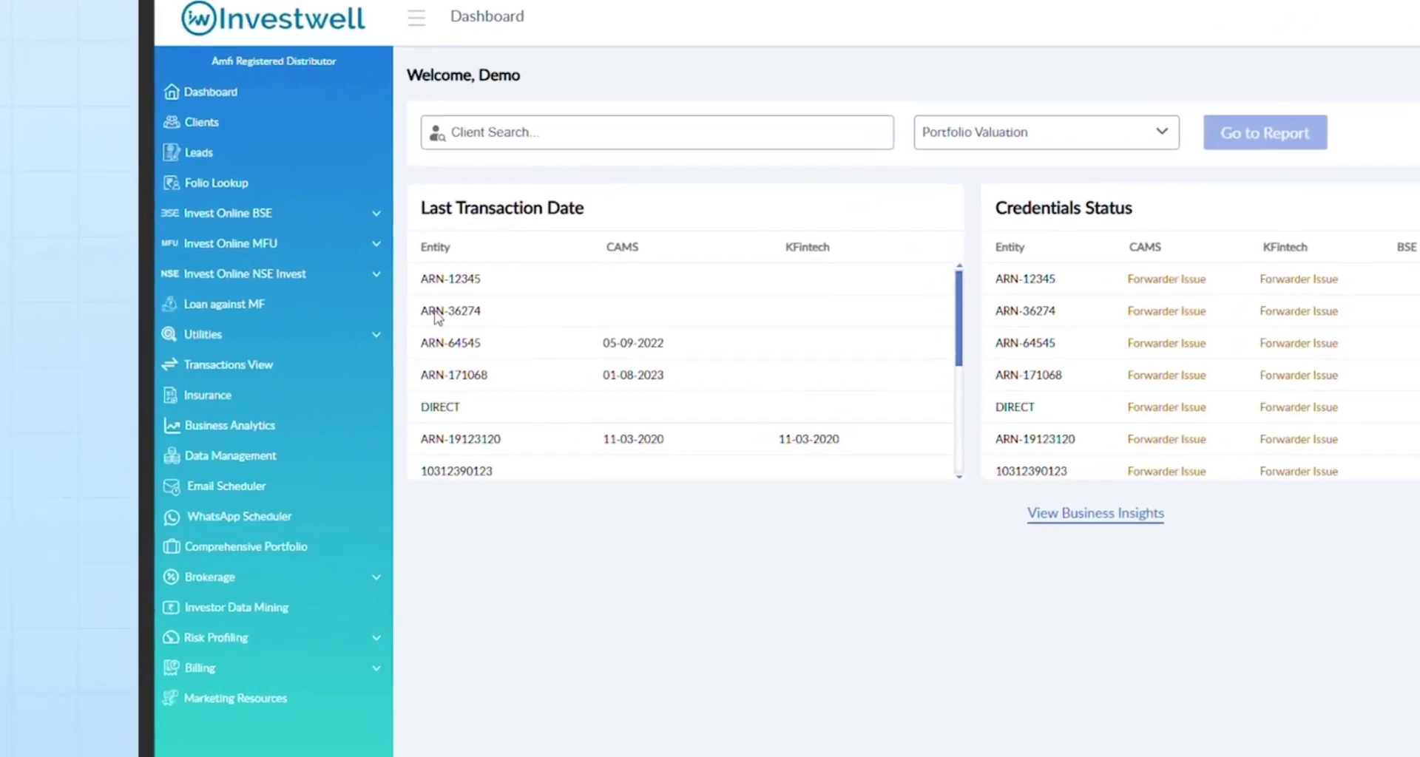
pyautogui.click(222, 518)
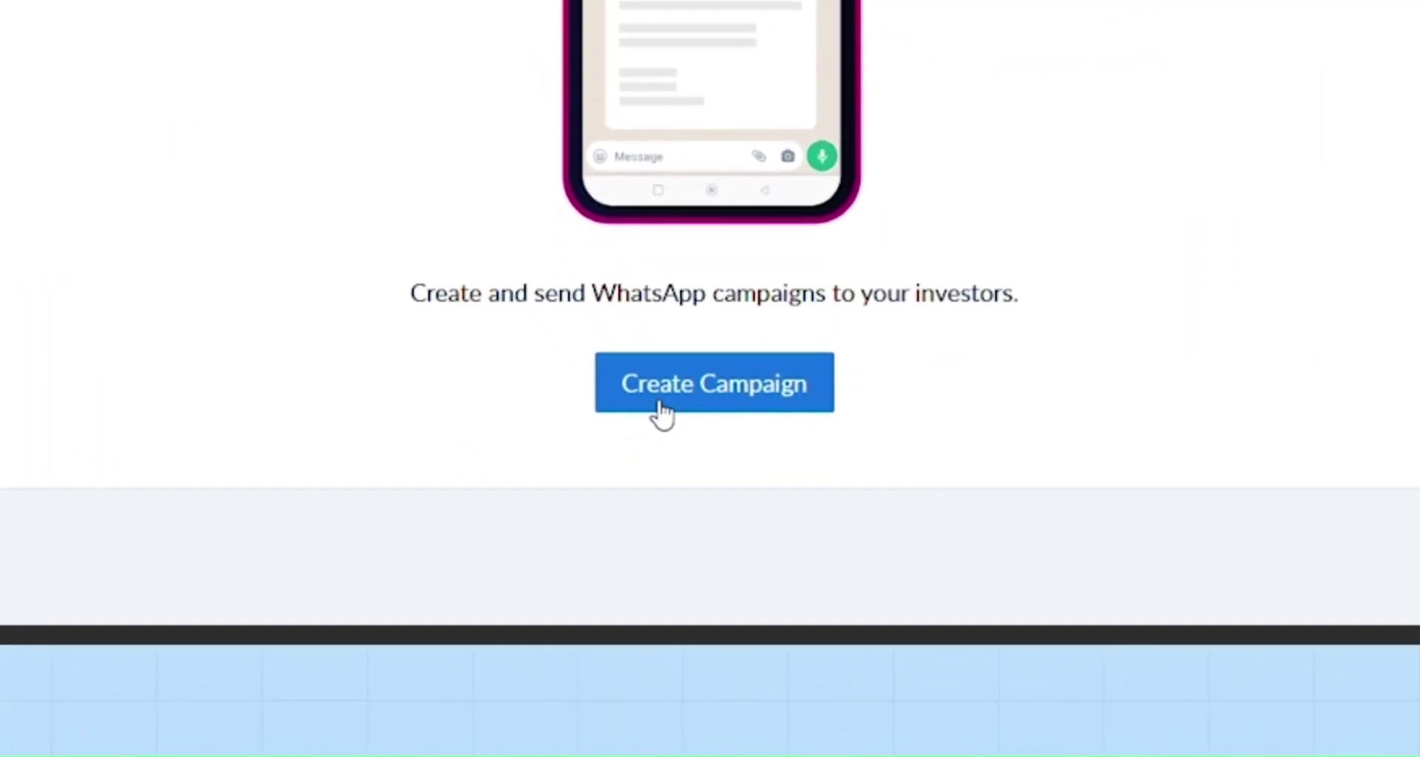
pyautogui.click(768, 594)
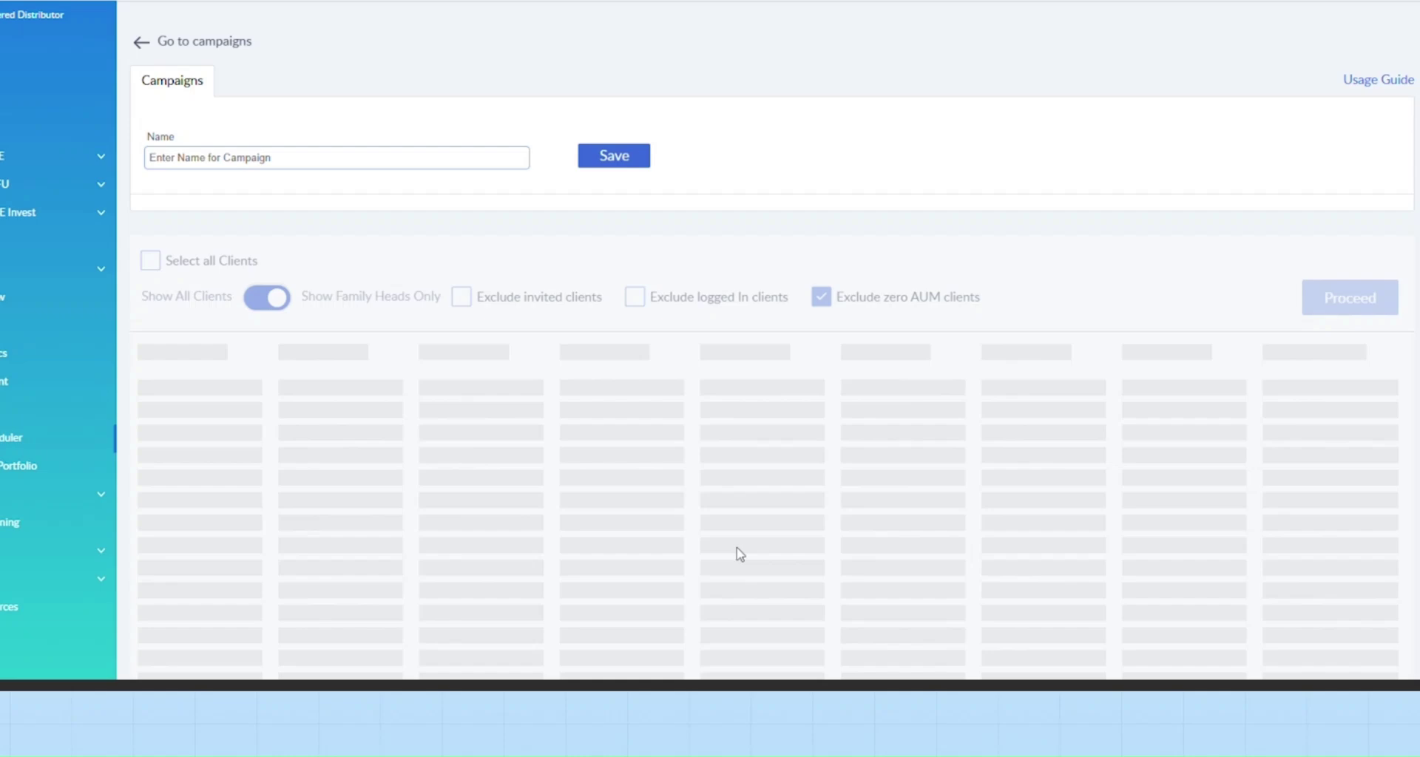
pyautogui.click(436, 284)
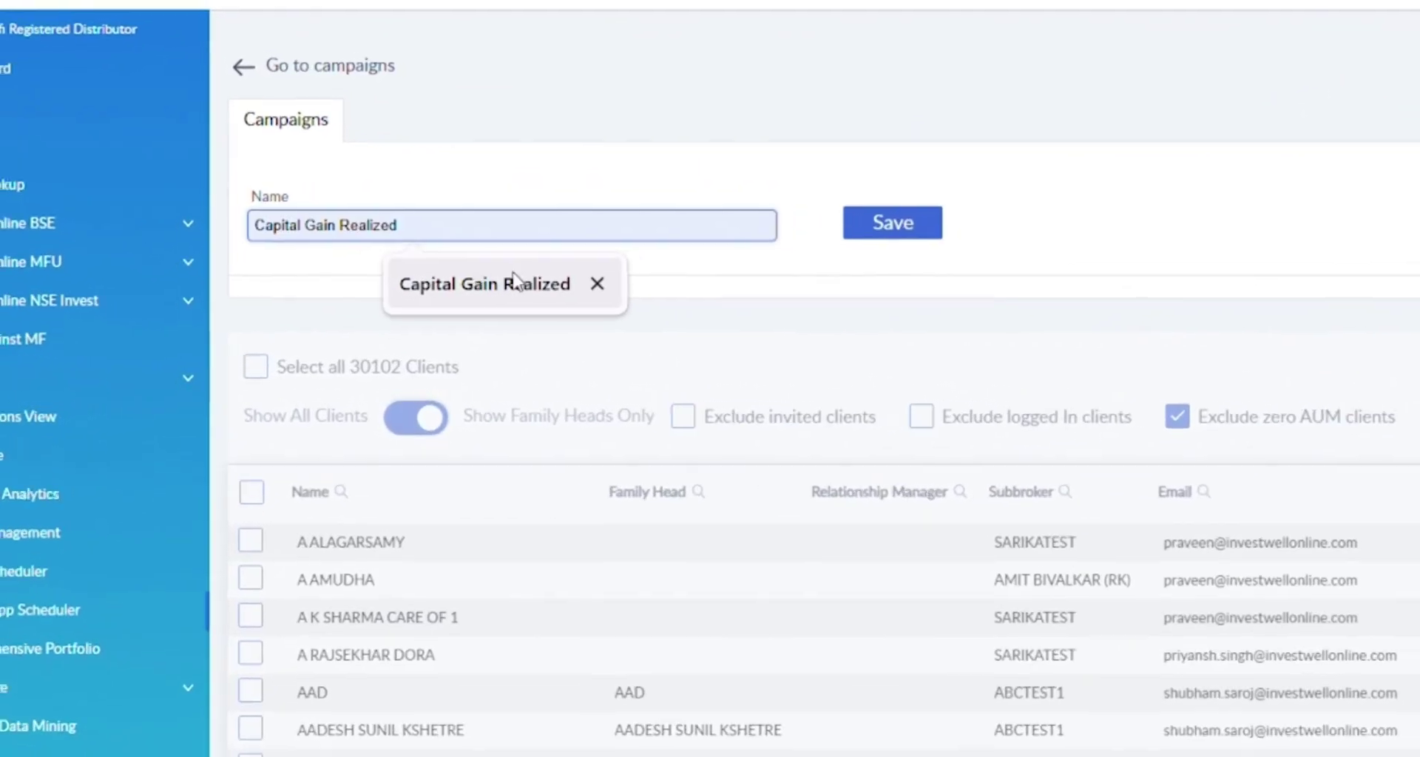
pyautogui.click(516, 284)
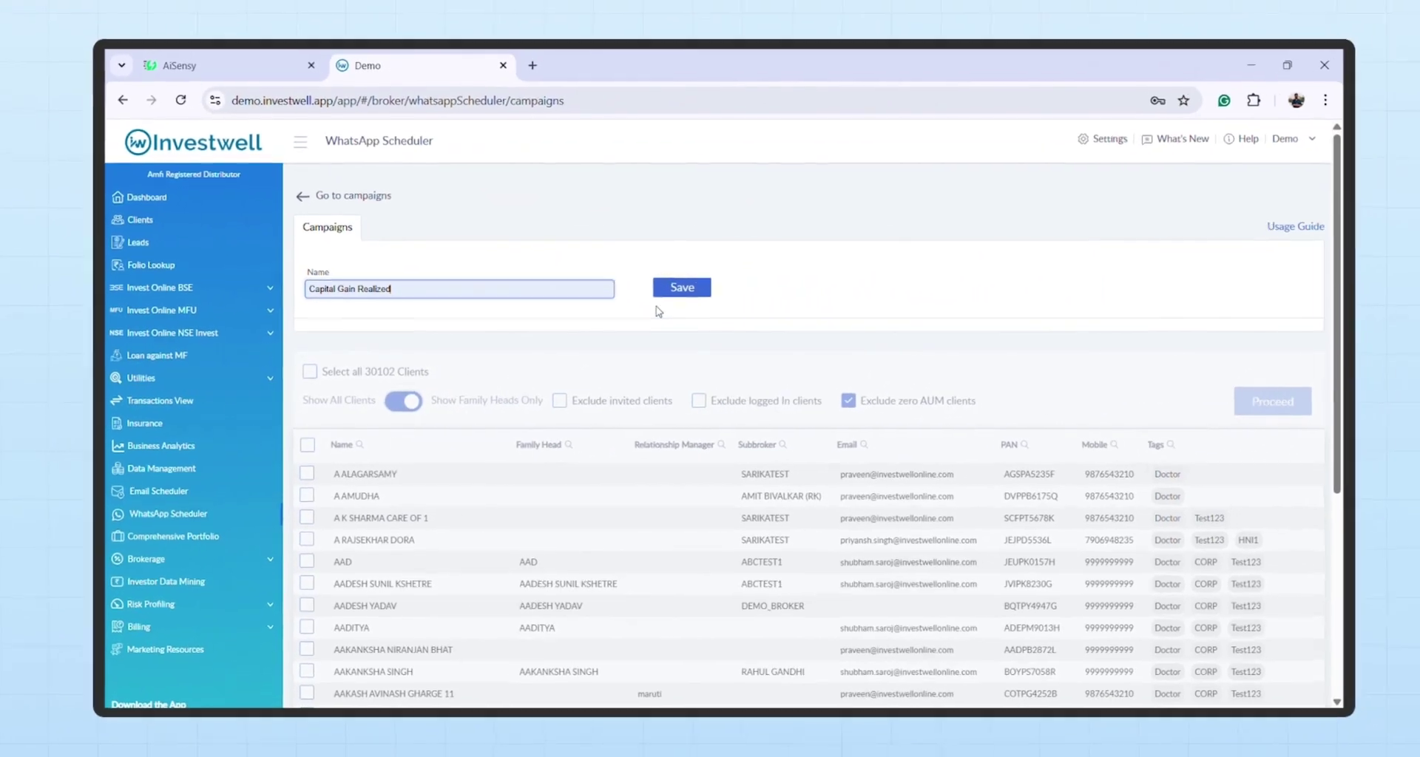
pyautogui.click(888, 226)
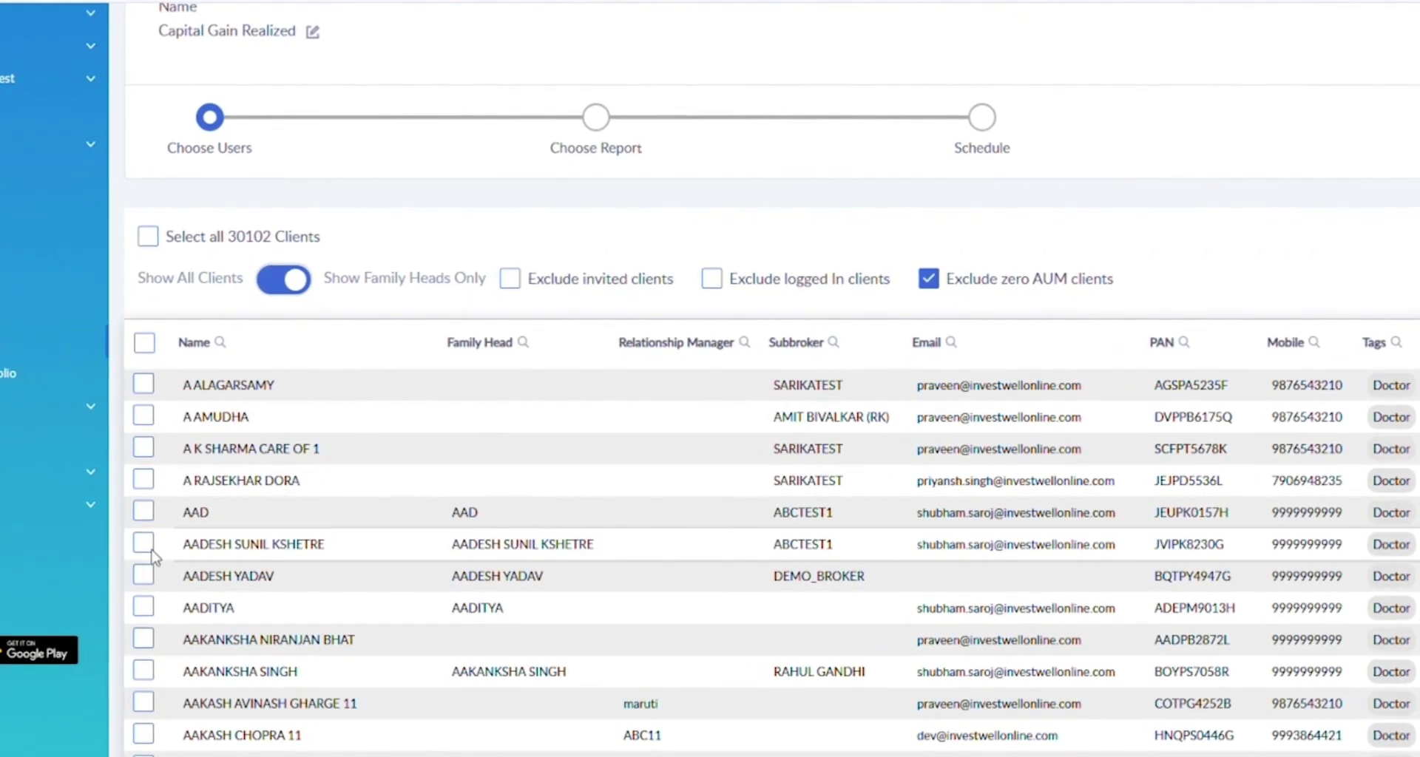
# Select two clients as the campaign recipients and proceed to report selection.
pyautogui.click(147, 547)
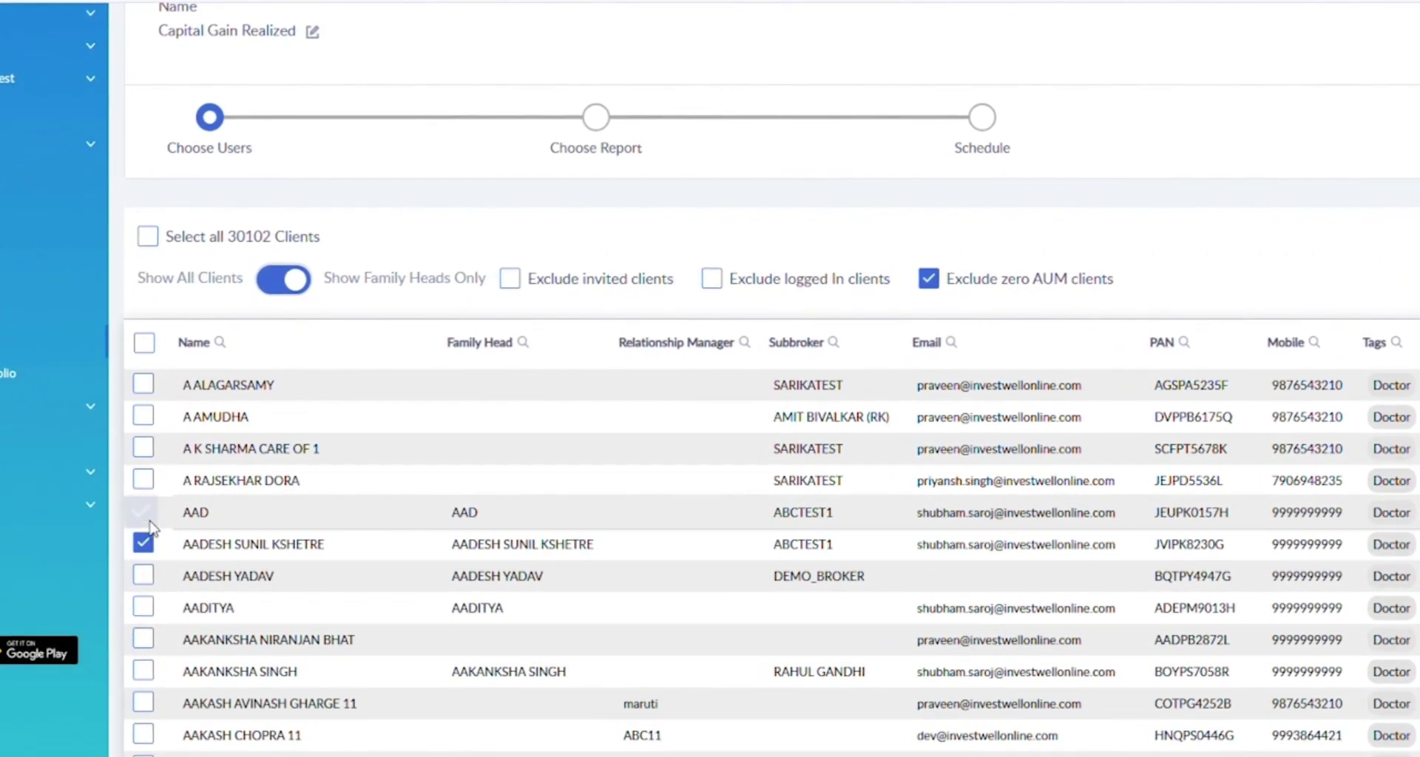
pyautogui.click(144, 511)
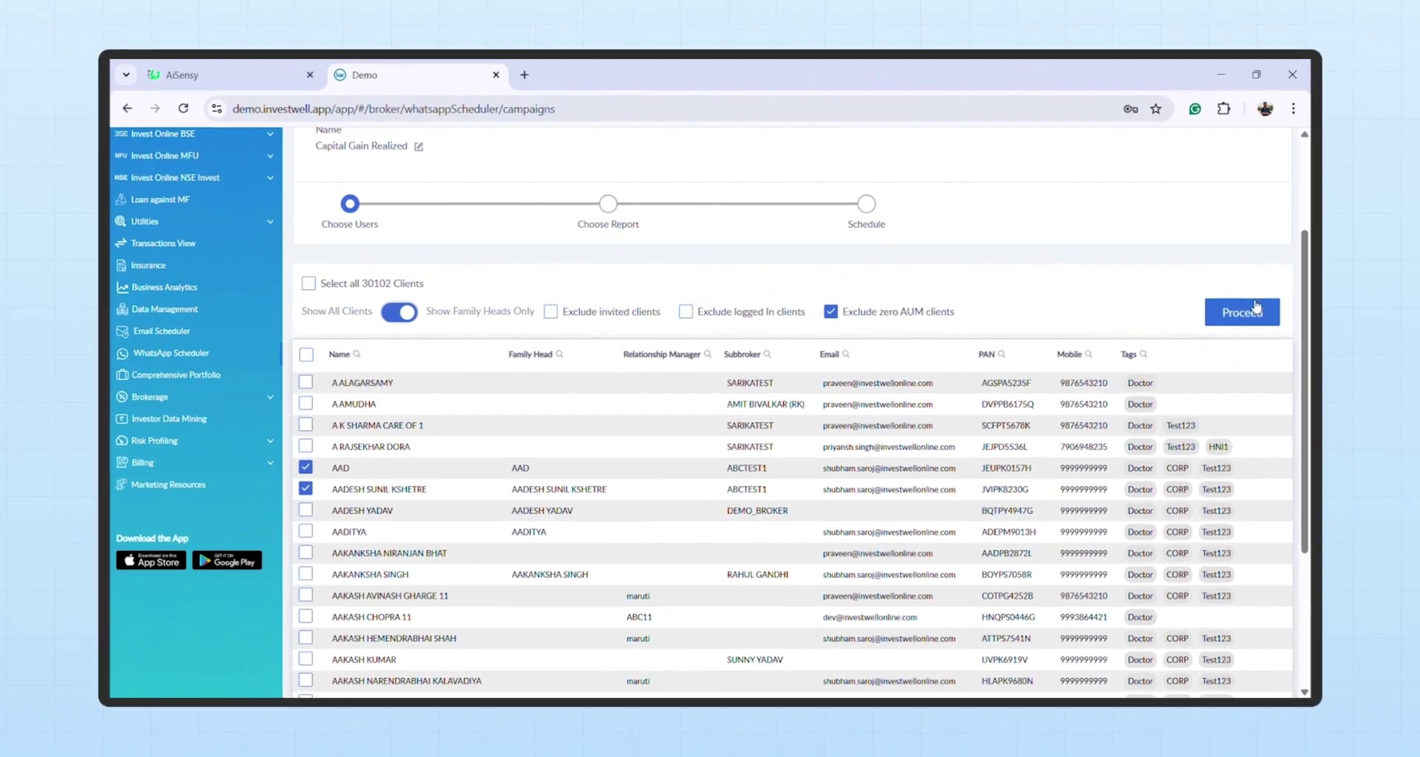
pyautogui.click(1257, 307)
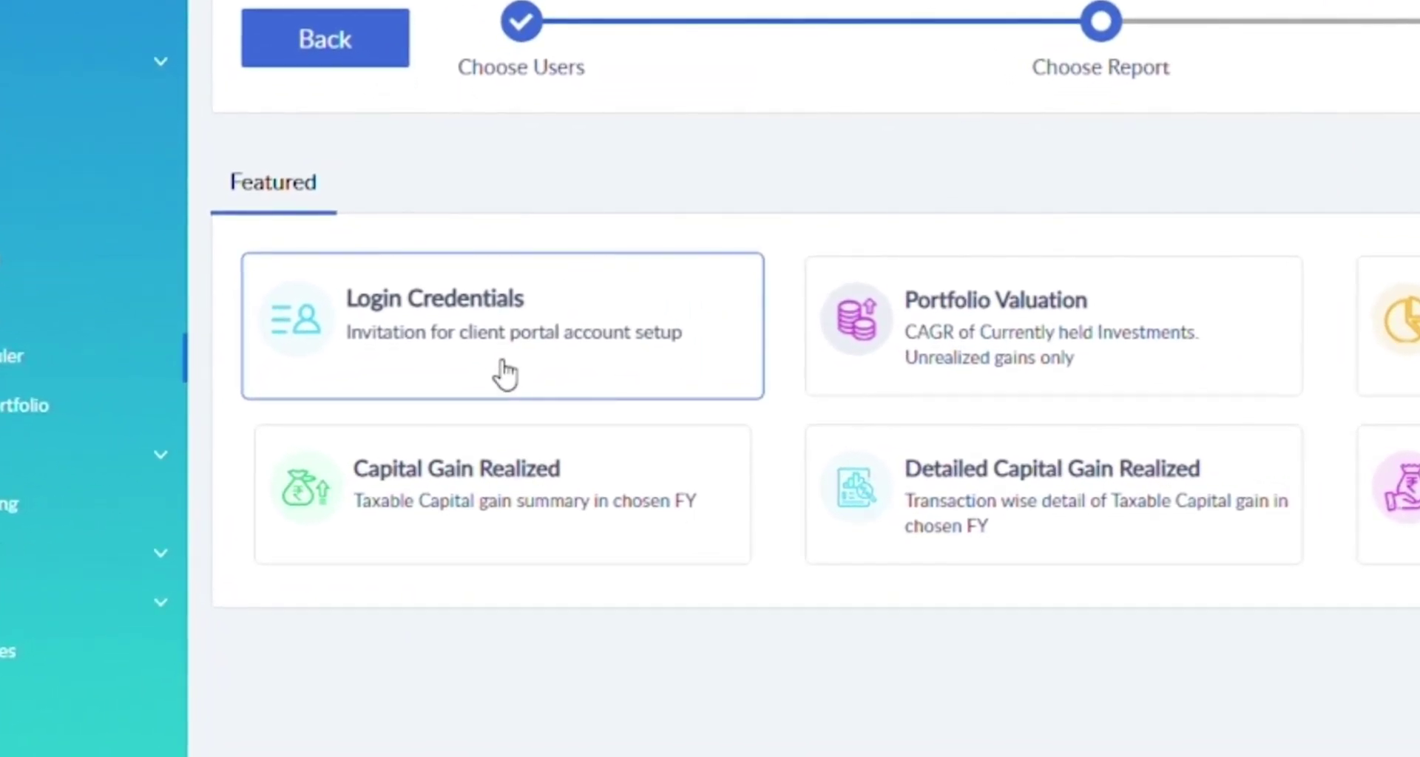
# Choose the Capital Gain Realized report for FY 2024-2025 and send the campaign.
pyautogui.click(501, 485)
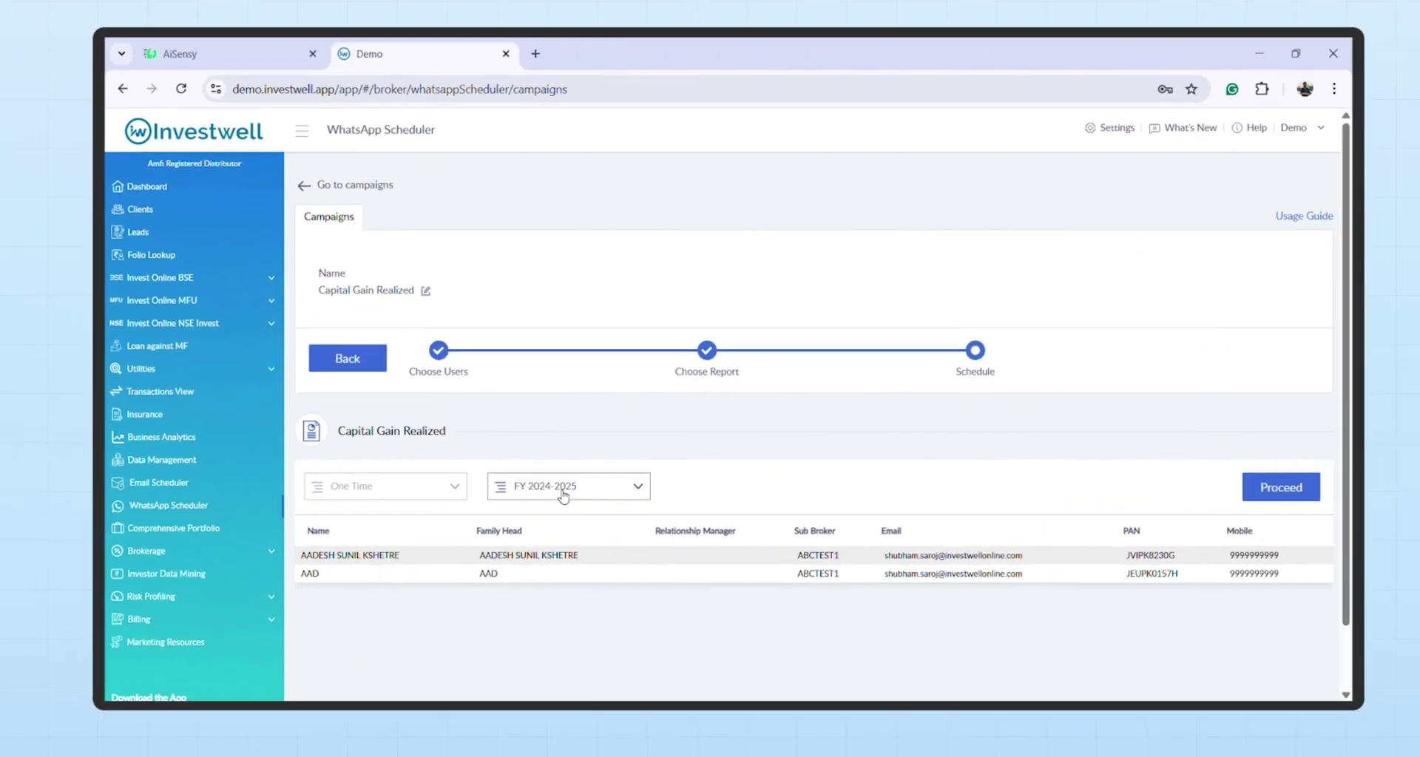
pyautogui.click(564, 497)
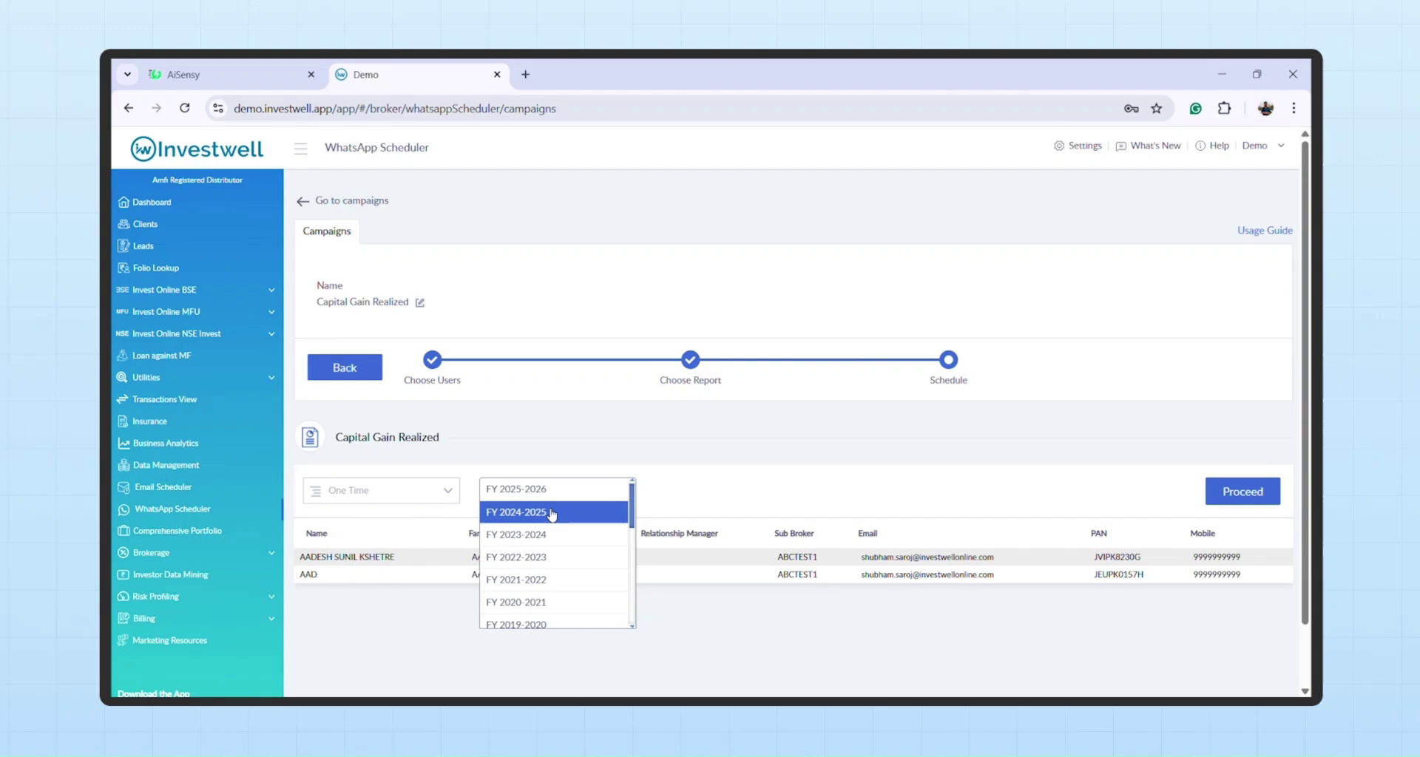
pyautogui.click(517, 509)
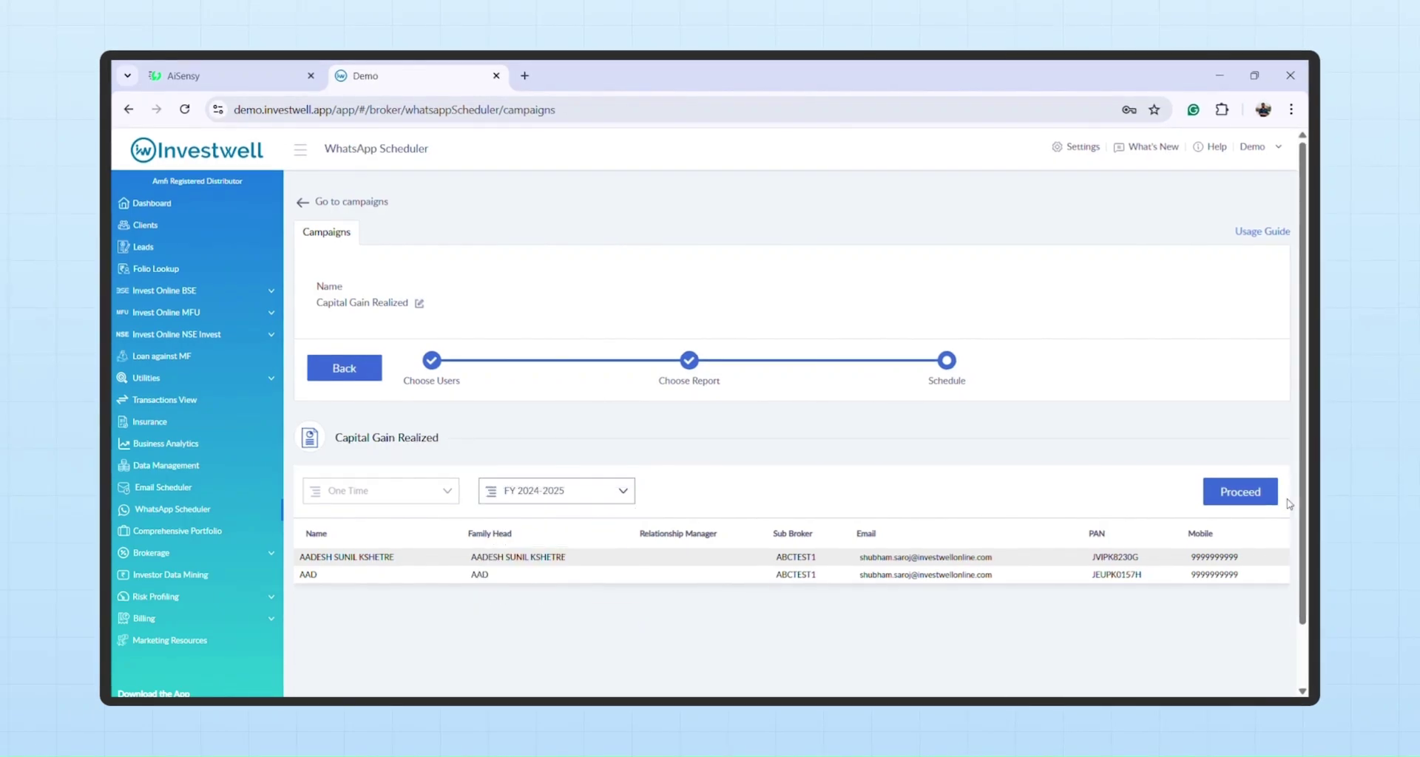
pyautogui.click(1249, 495)
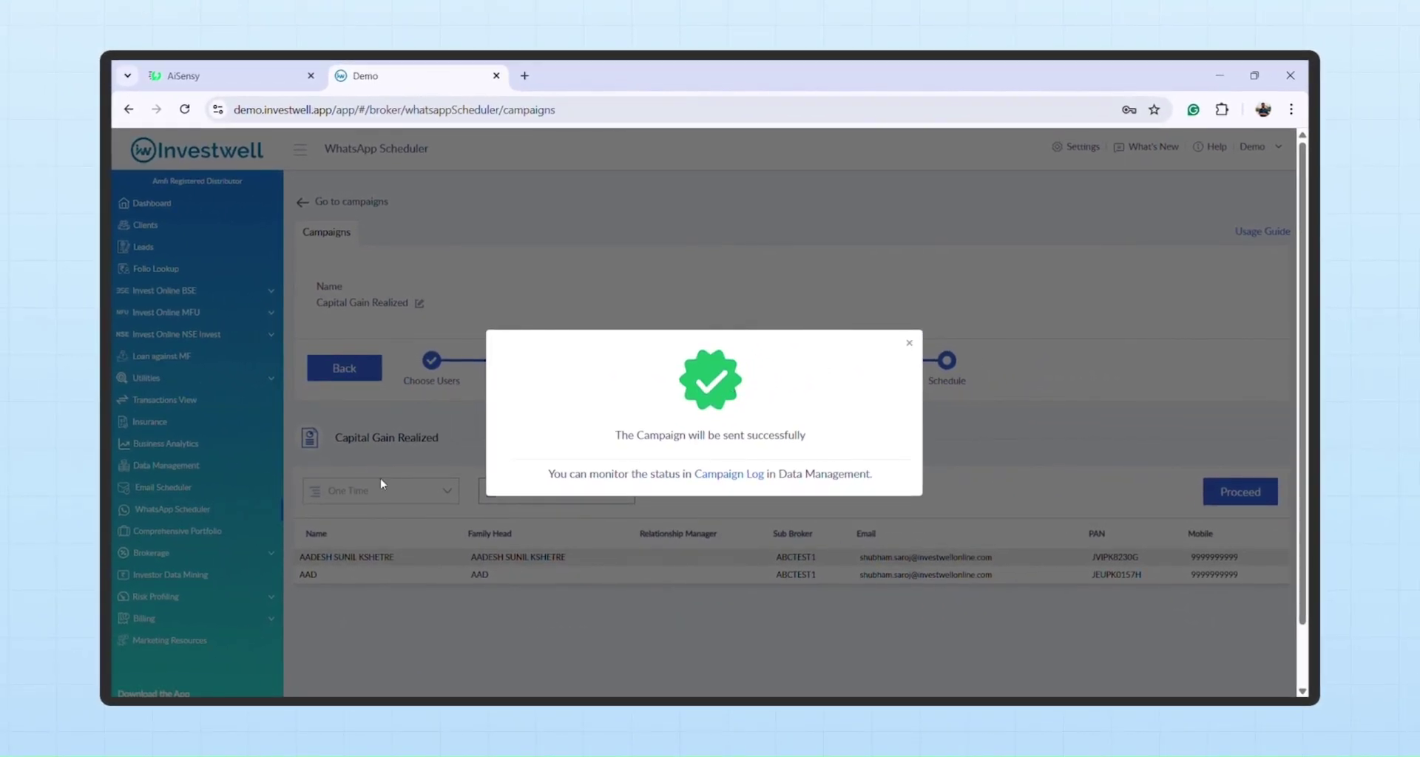
# Open Data Management > Campaign Log and switch to WhatsApp Logs to see the queued messages.
pyautogui.click(717, 475)
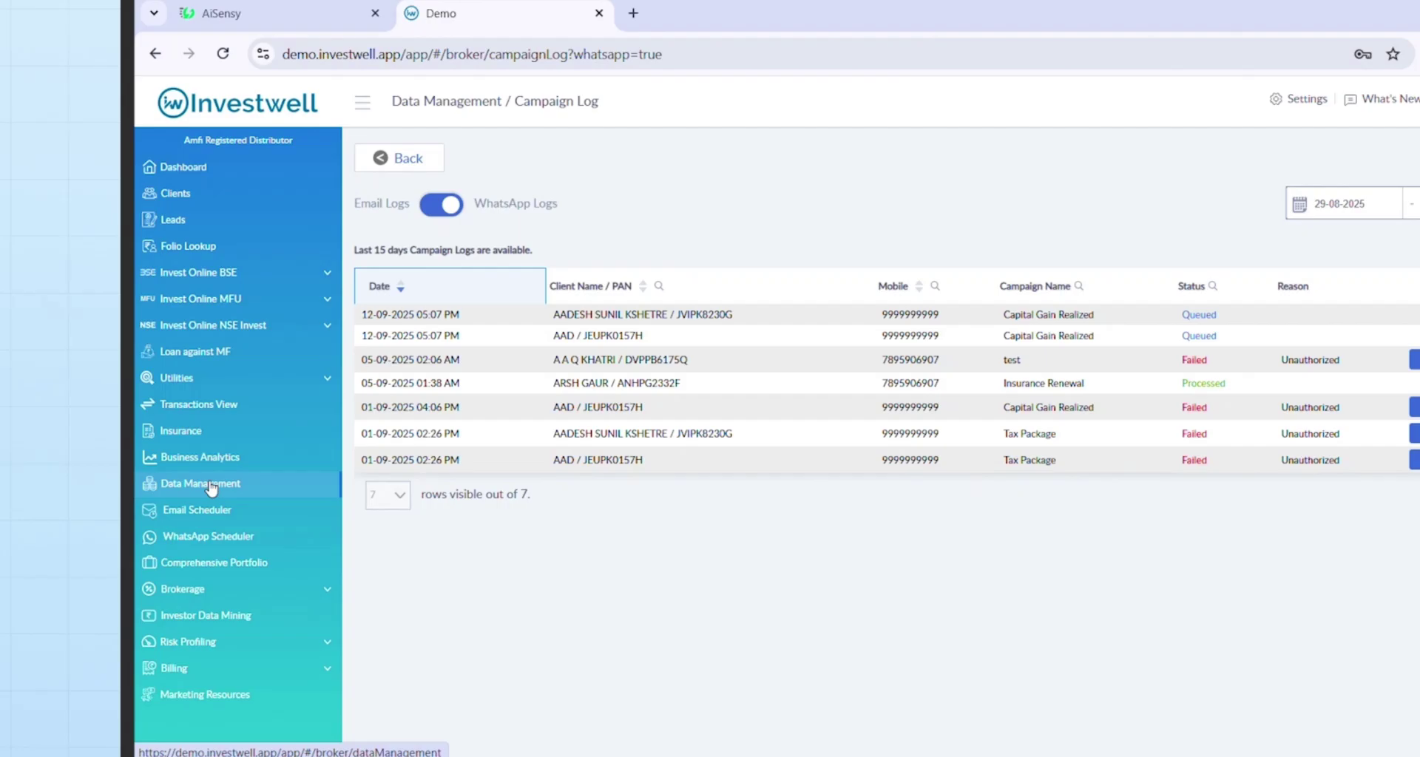
pyautogui.click(166, 465)
pyautogui.click(637, 429)
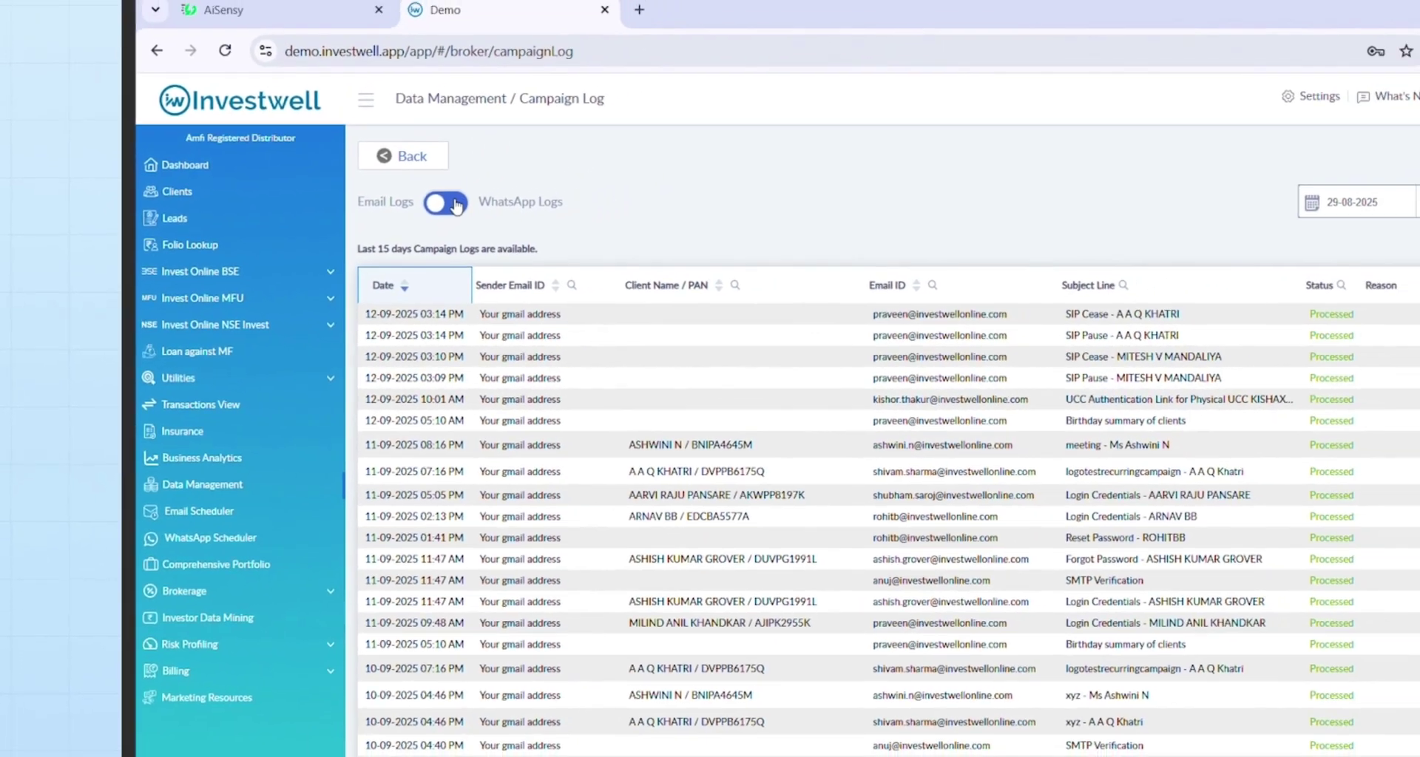
pyautogui.click(562, 162)
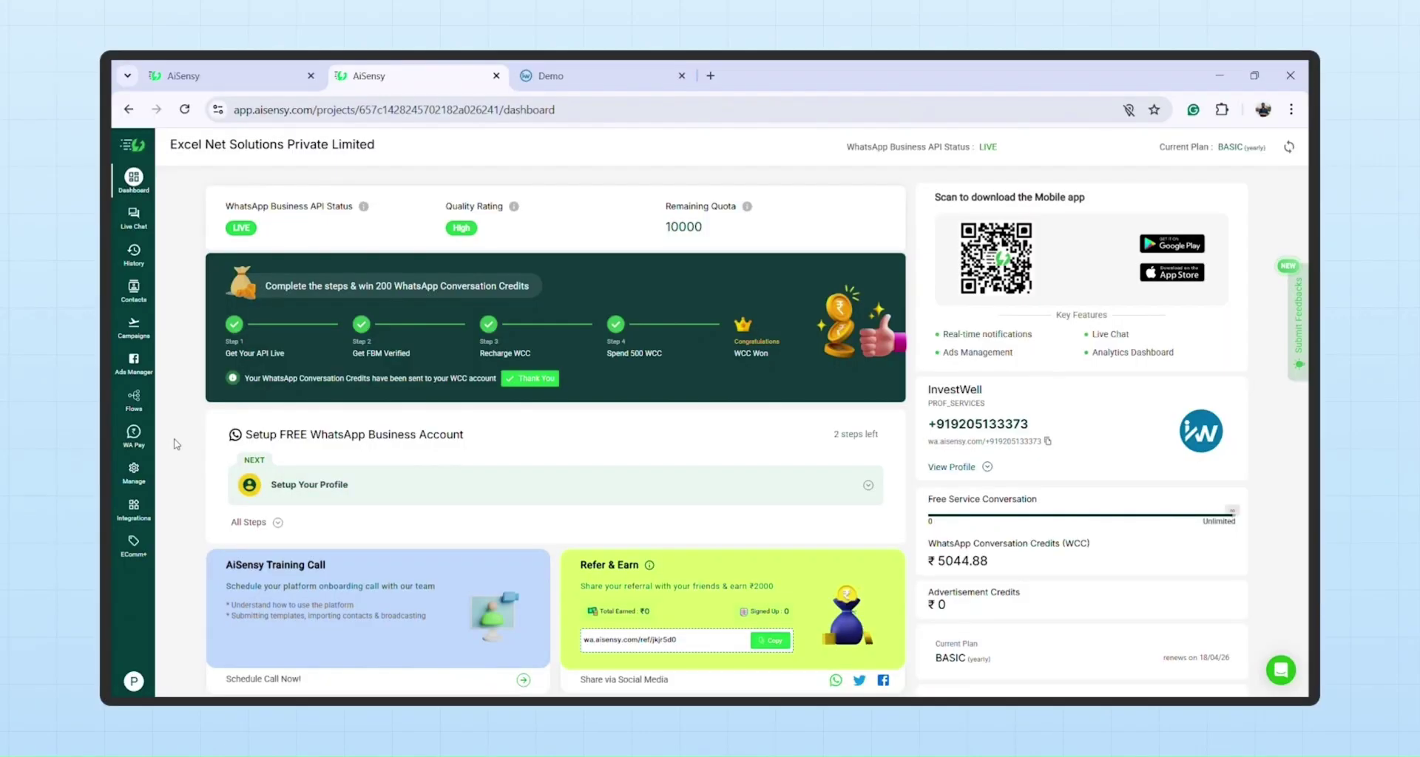
# Review all AiSensy template messages under Manage > Template Message.
pyautogui.click(137, 474)
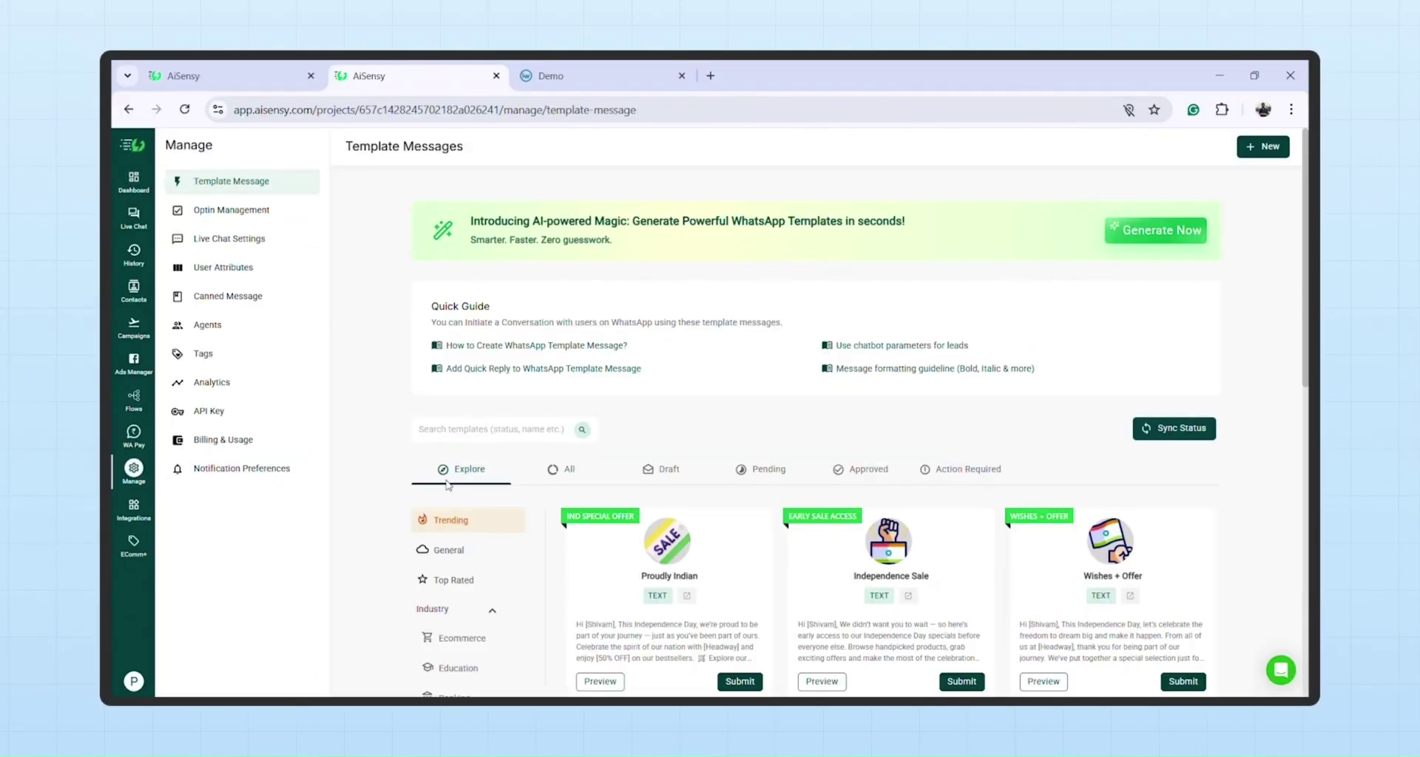
pyautogui.click(570, 469)
pyautogui.scroll(-1, 422, 496)
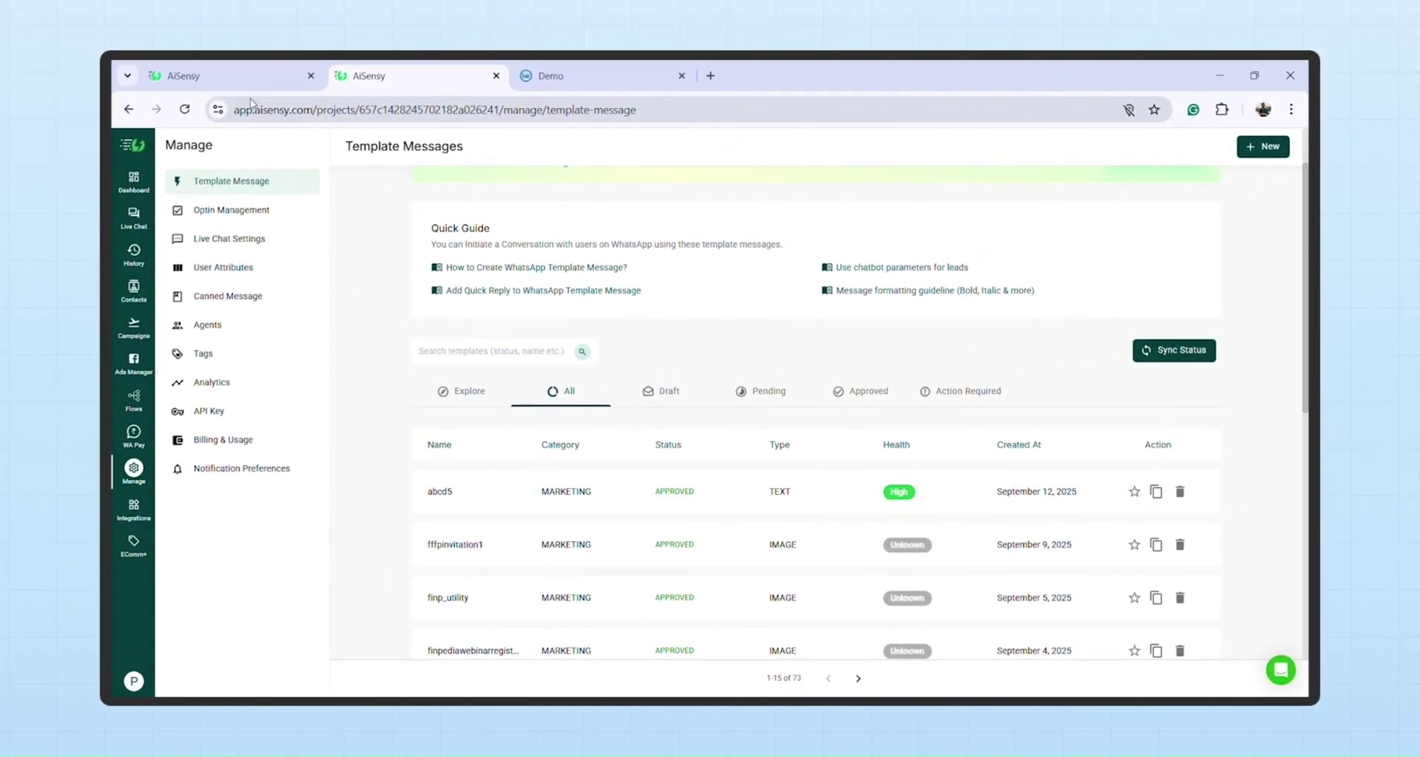
# Check the live API campaigns in AiSensy, then return to Mint's WhatsApp Templates grid.
pyautogui.click(215, 76)
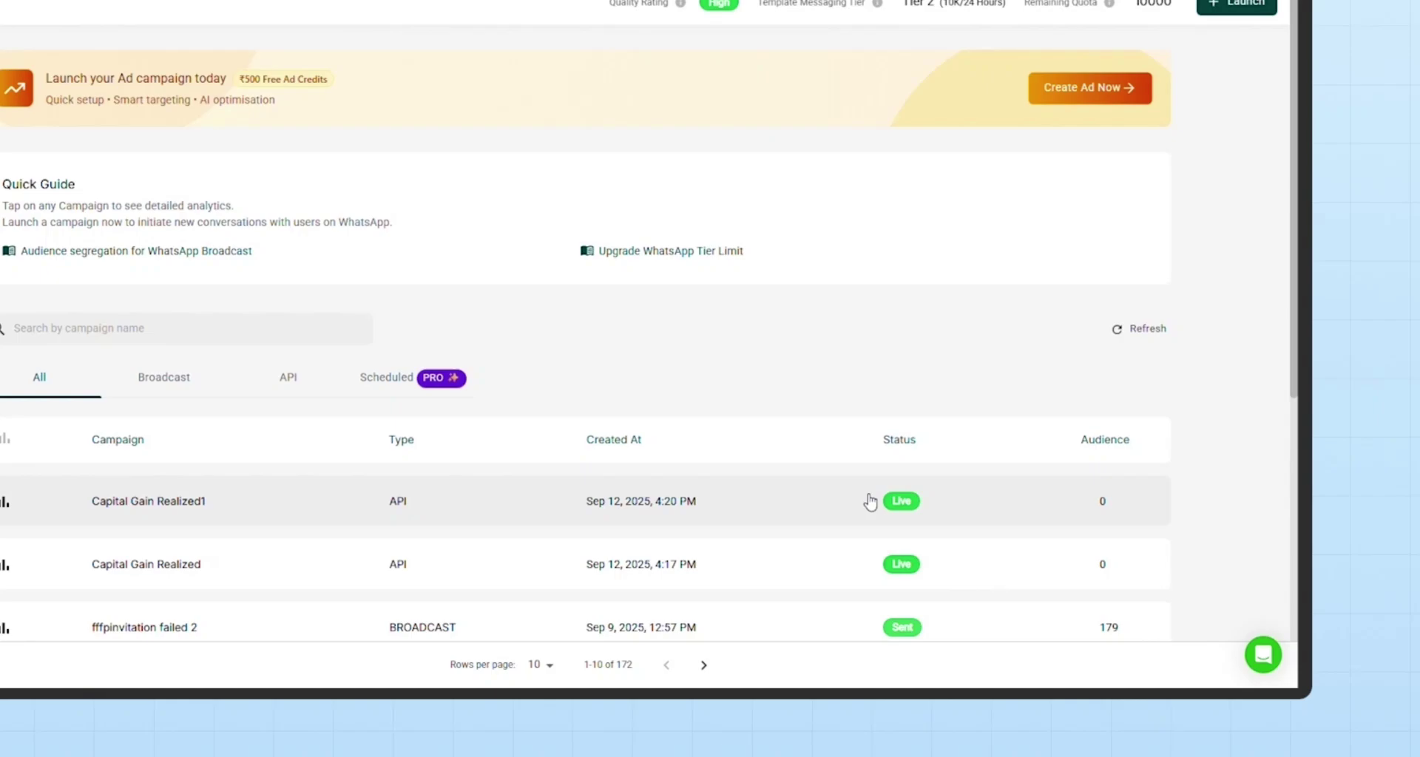
pyautogui.scroll(-3, 962, 551)
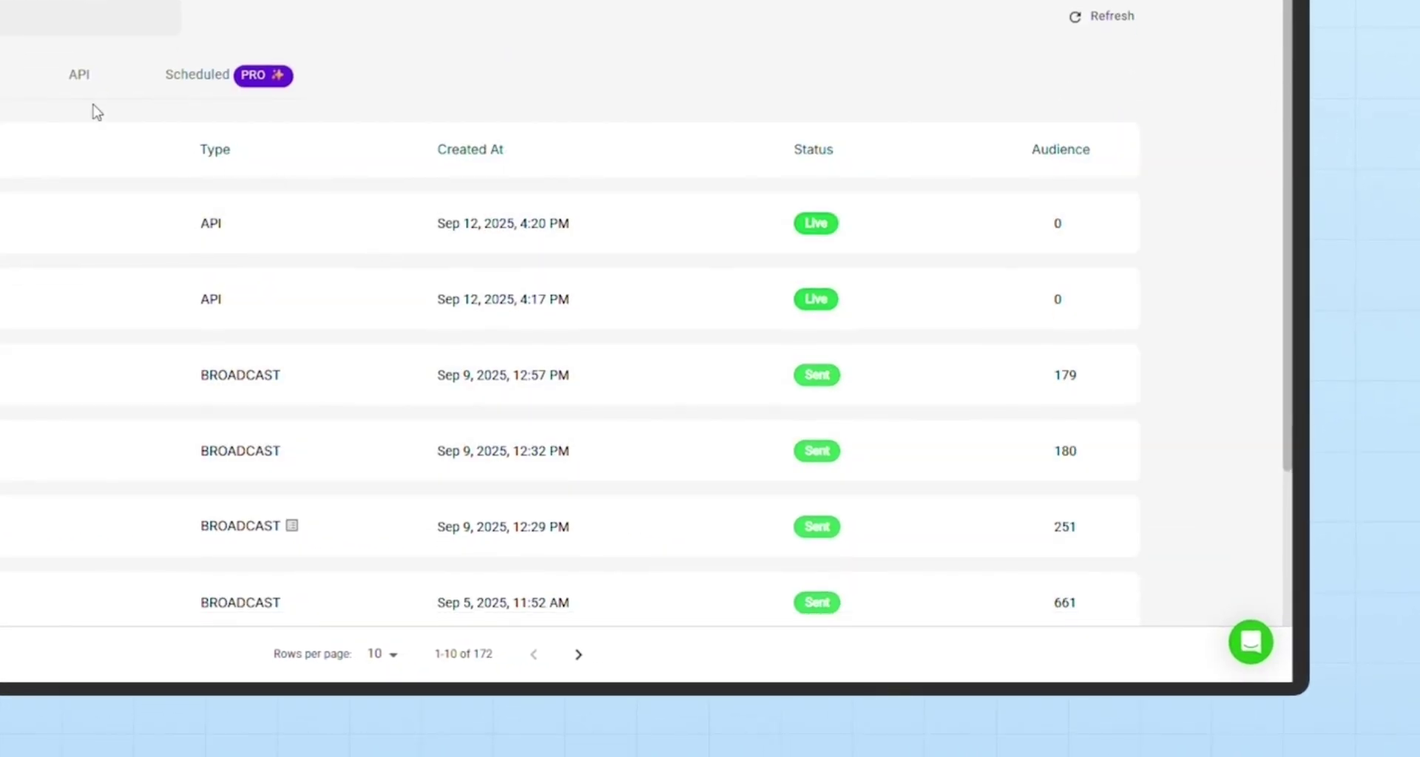
pyautogui.click(80, 74)
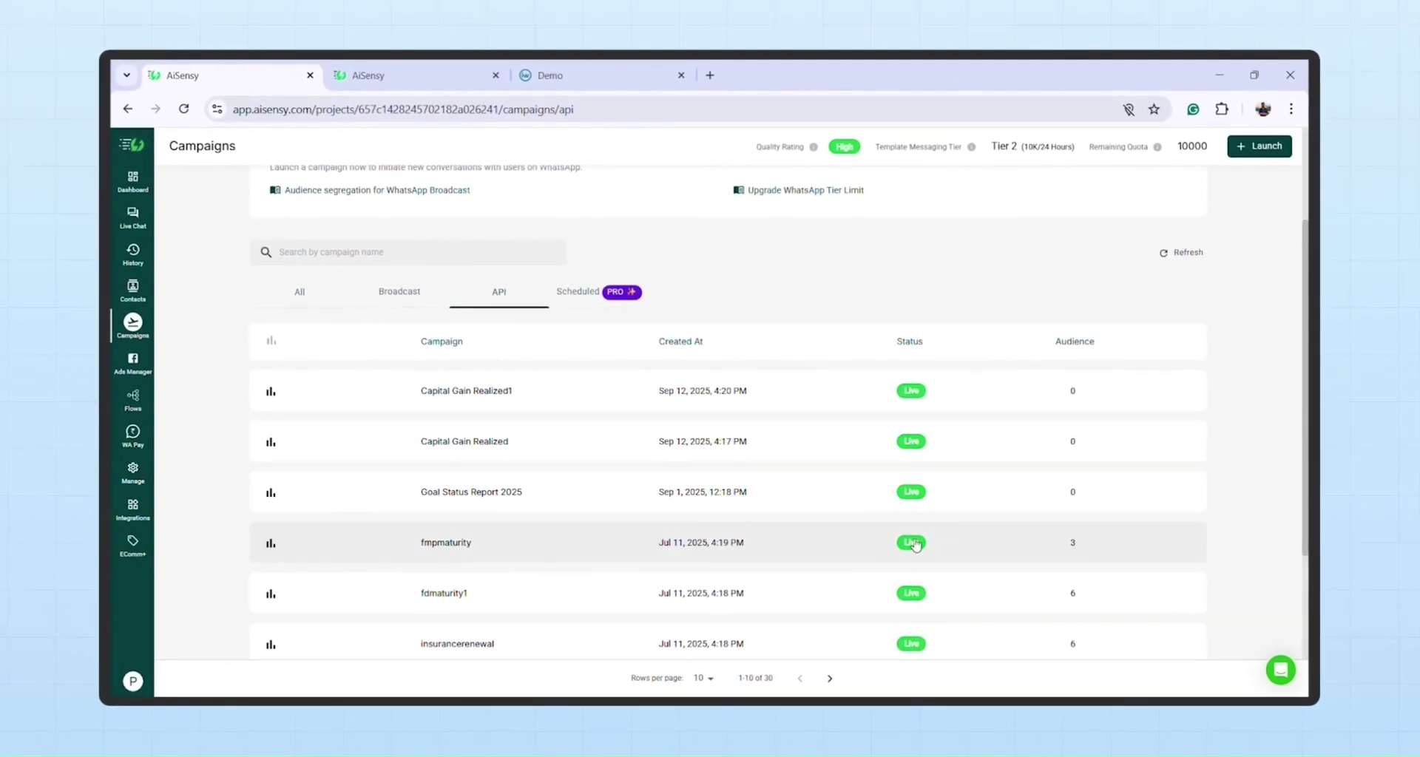
pyautogui.click(562, 77)
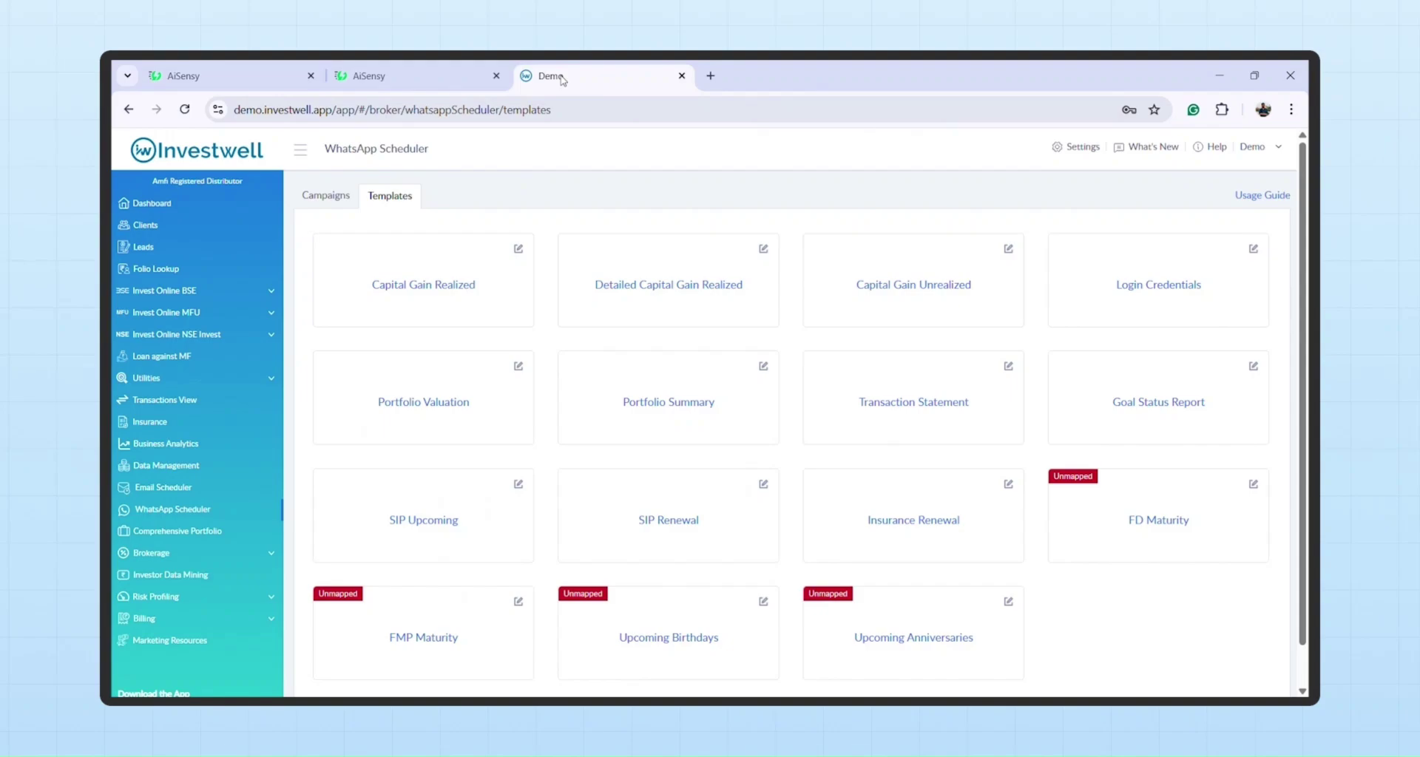